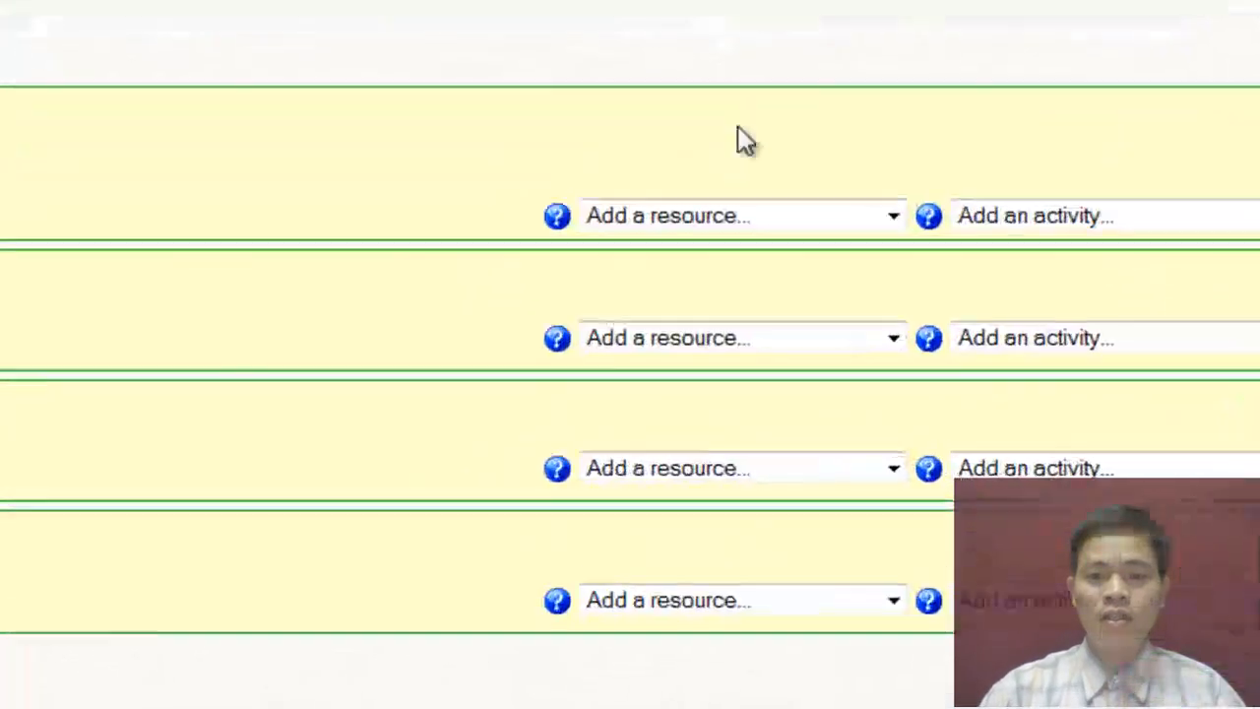
# Choose Insert a label from the first section's Add a resource list.
pyautogui.click(780, 340)
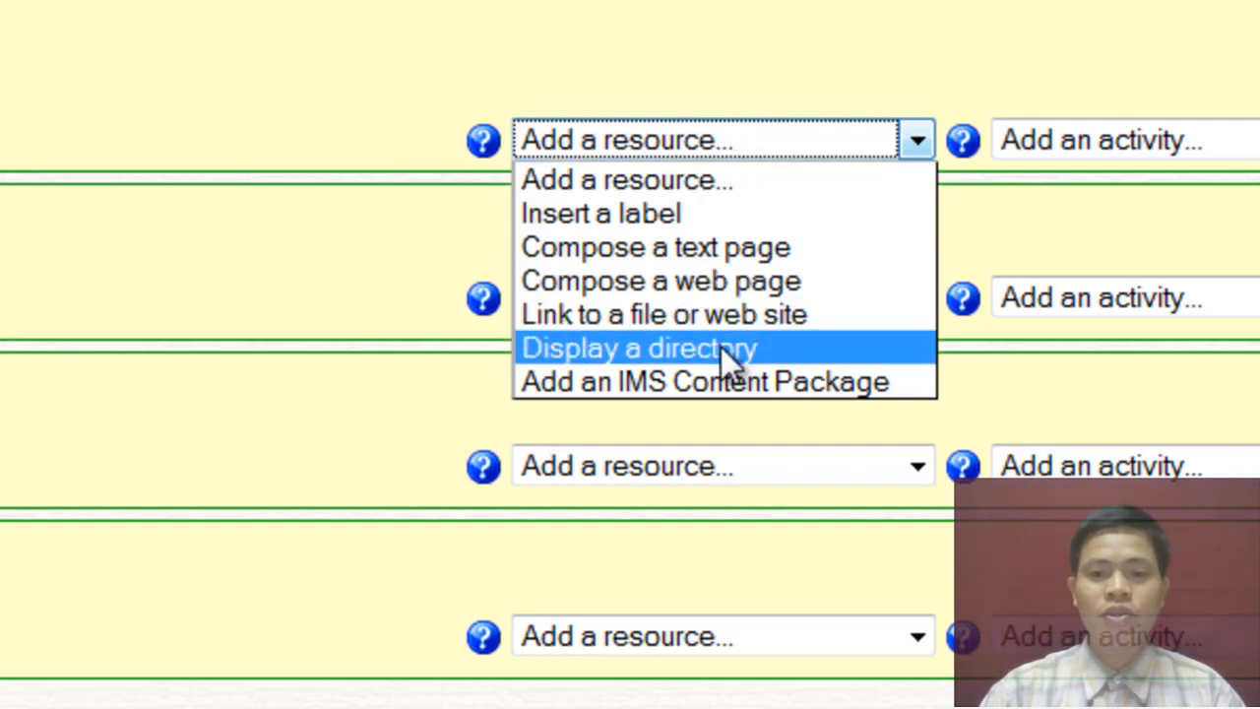
pyautogui.click(647, 216)
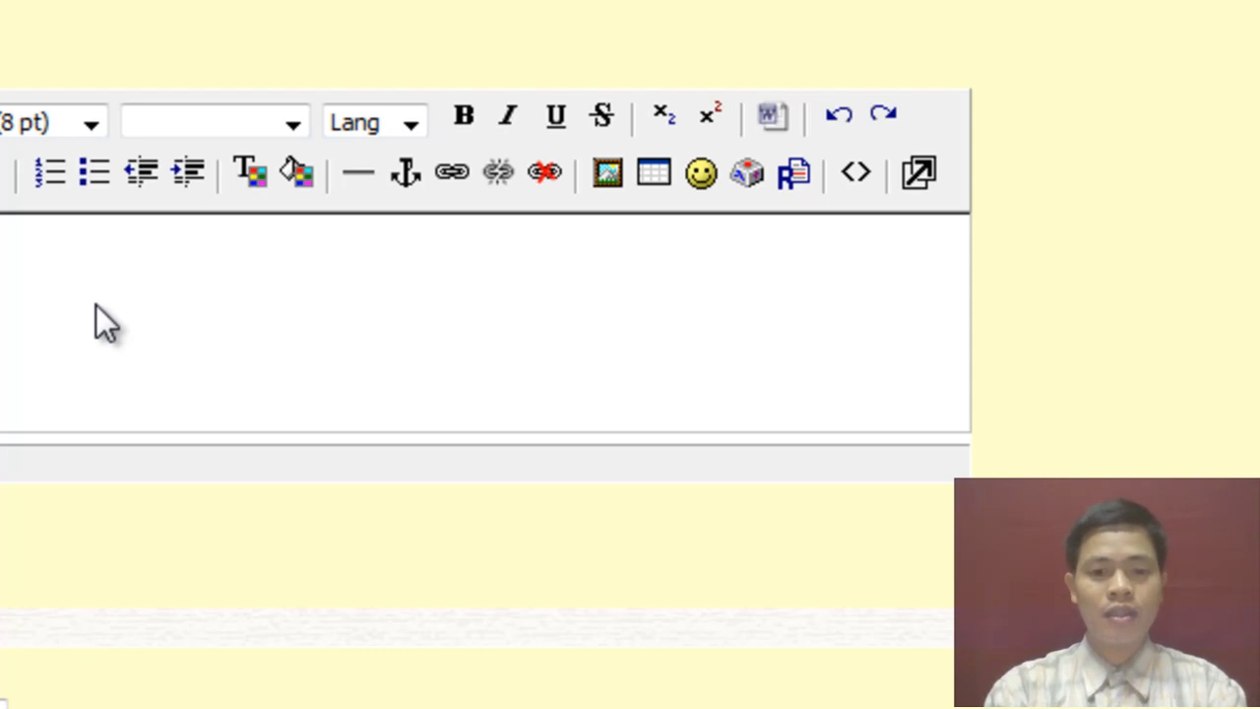
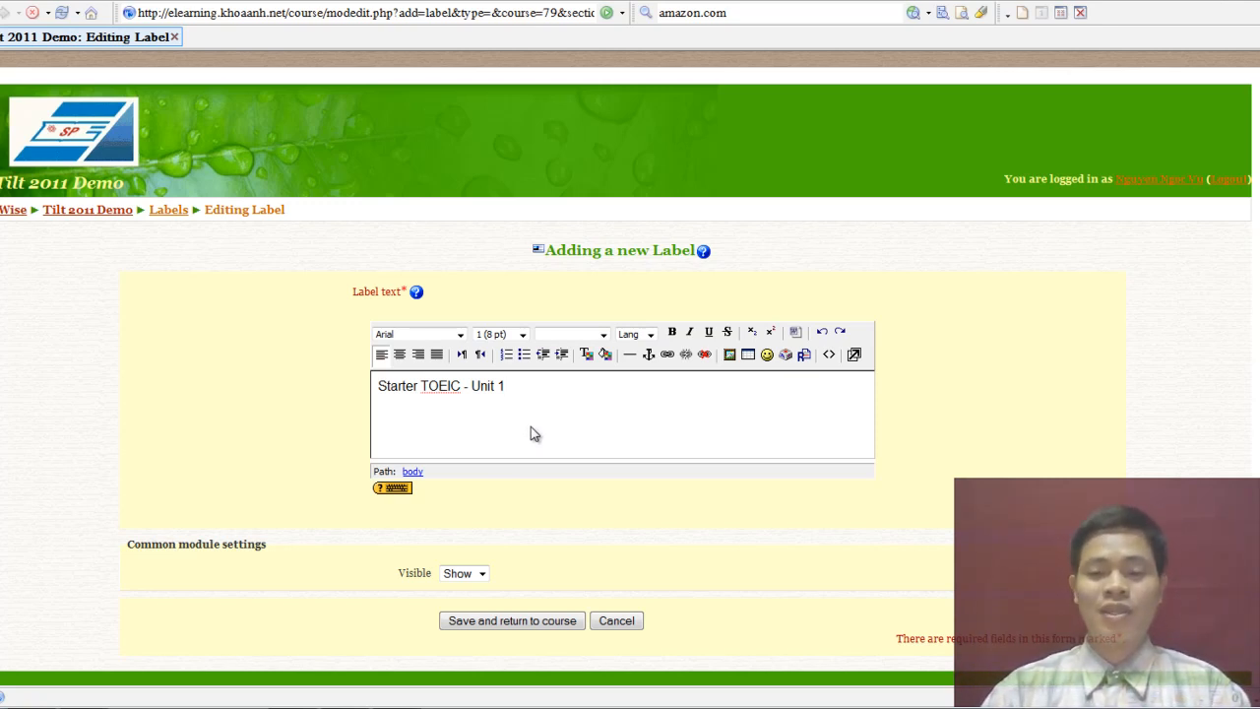
# Enter 'Starter TOEIC - Unit 1', then both authors' names with class 3A on the next line.
pyautogui.press('Return')
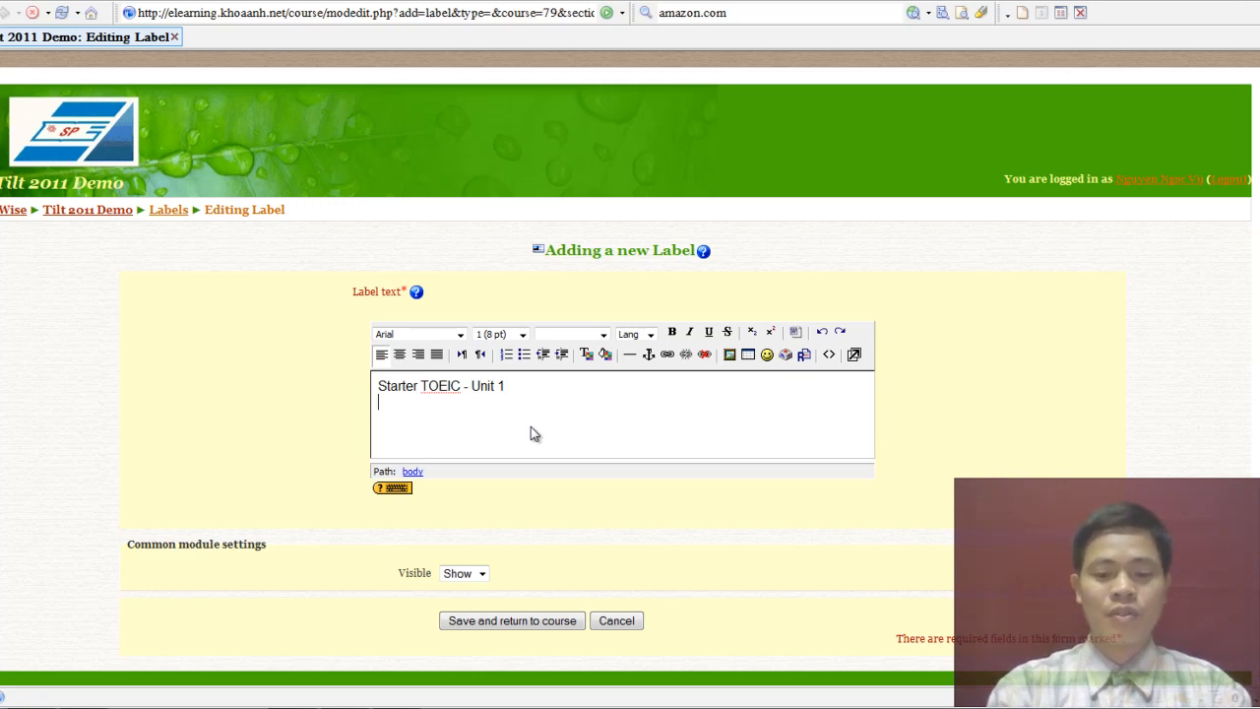
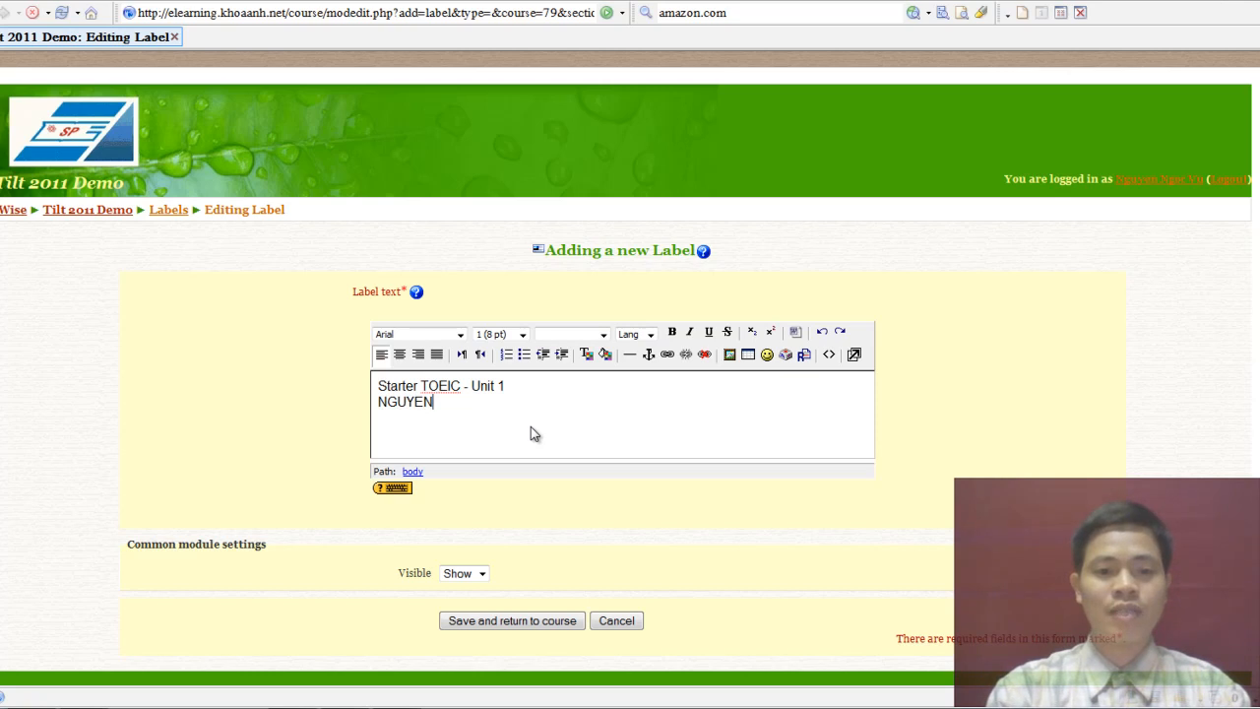
pyautogui.press('BackSpace')
pyautogui.press('BackSpace')
pyautogui.press('BackSpace')
pyautogui.press('BackSpace')
pyautogui.press('BackSpace')
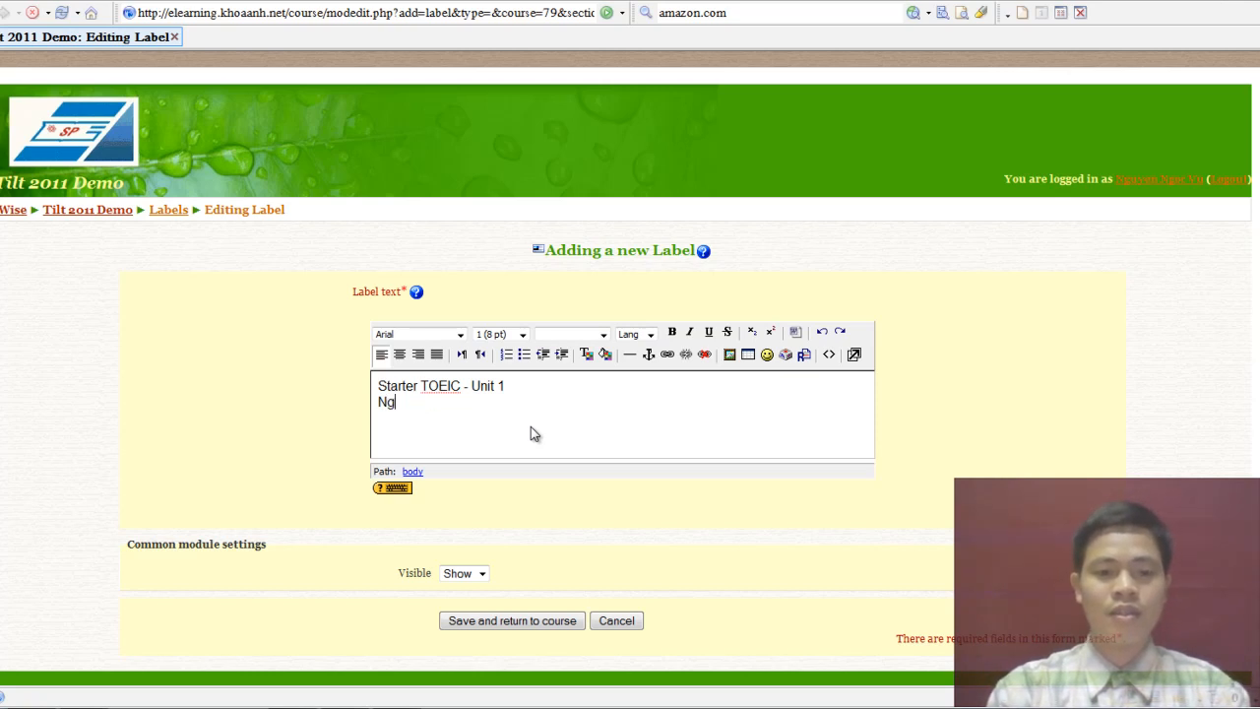
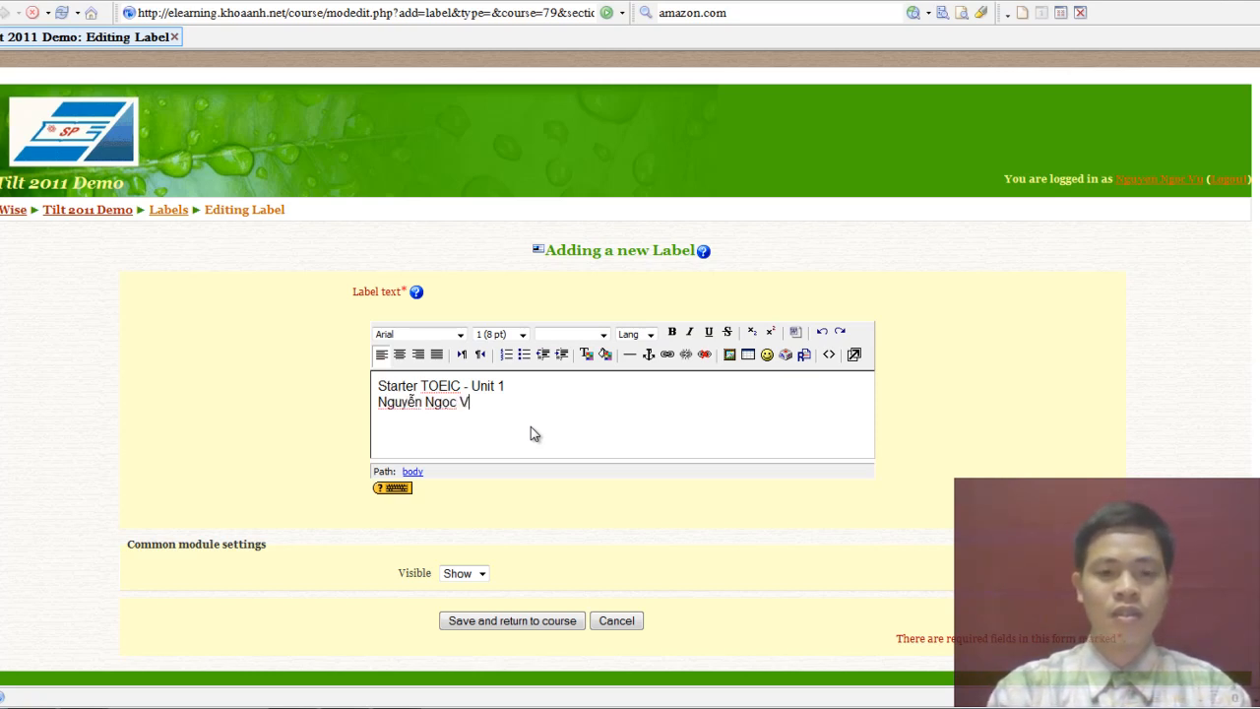
pyautogui.press('BackSpace')
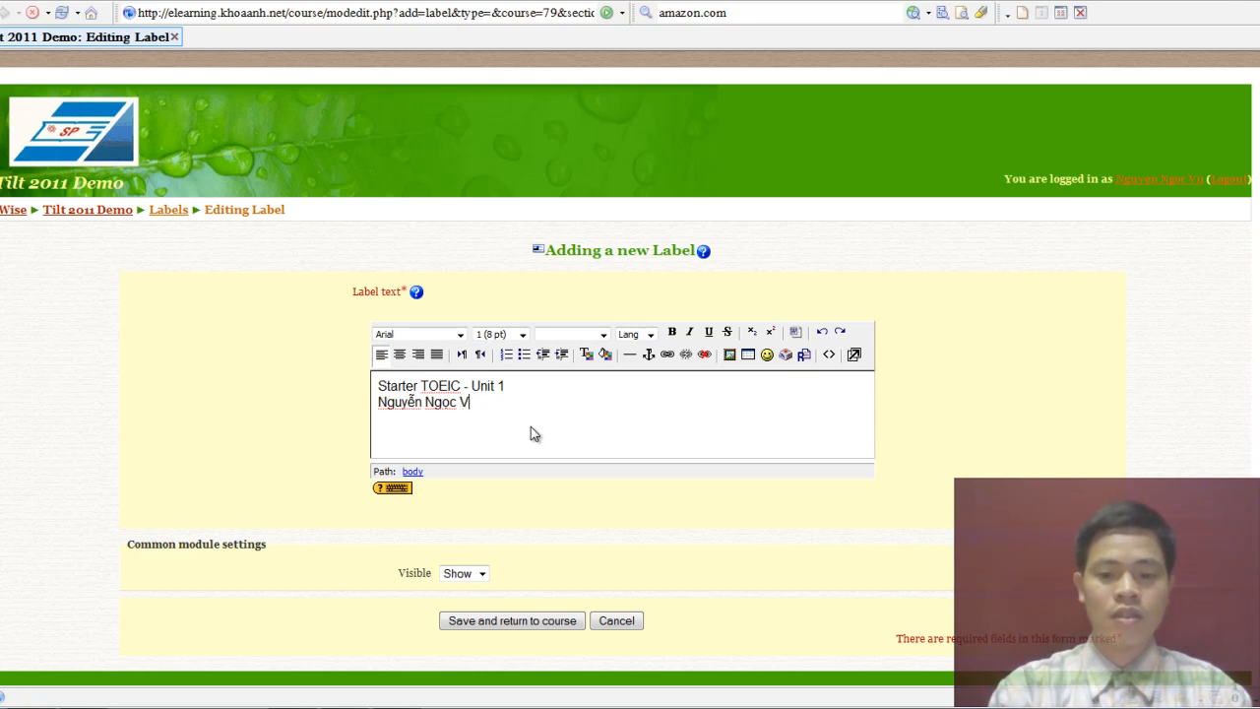
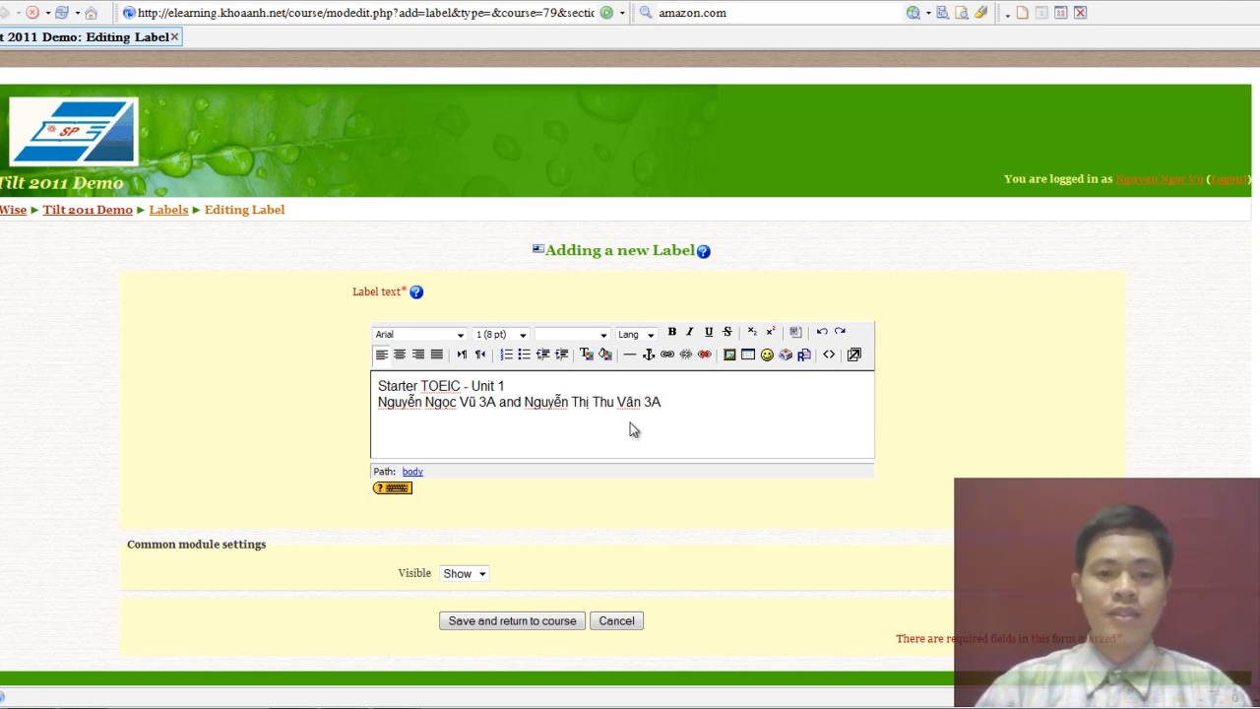
pyautogui.moveTo(696, 412); pyautogui.dragTo(362, 376)
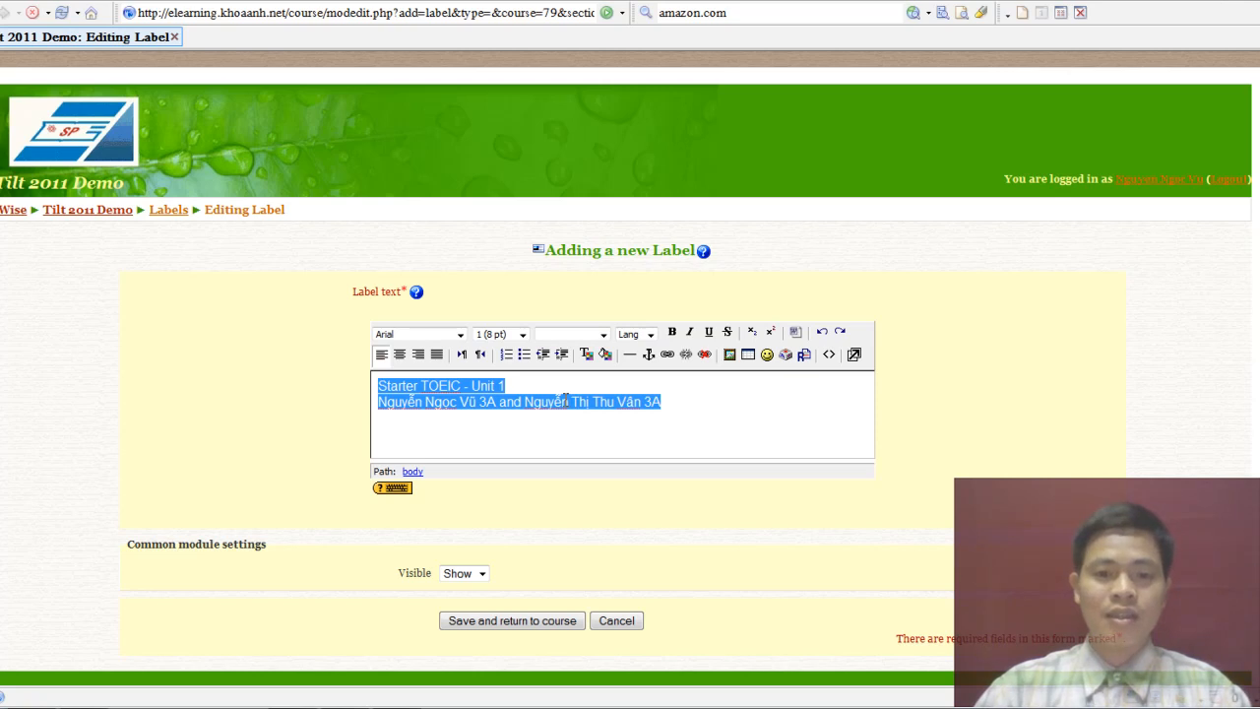
# Format the label text as Heading 1 and save it to the course.
pyautogui.click(601, 334)
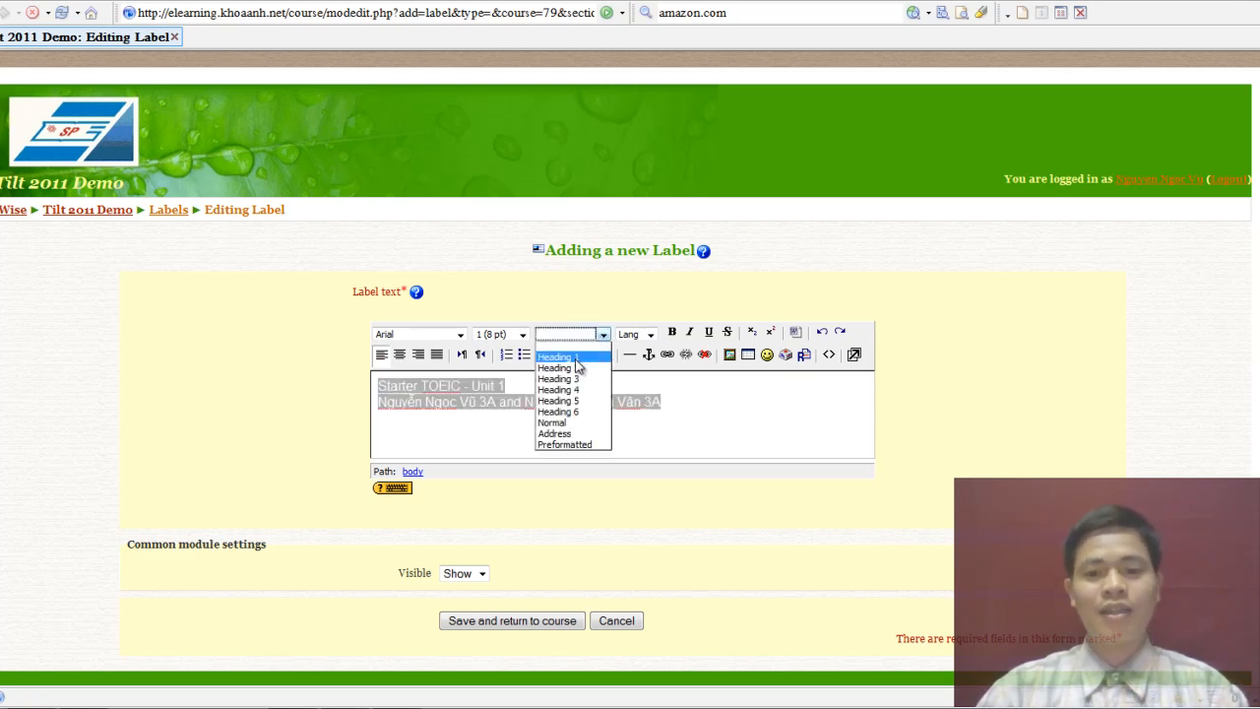
pyautogui.click(576, 358)
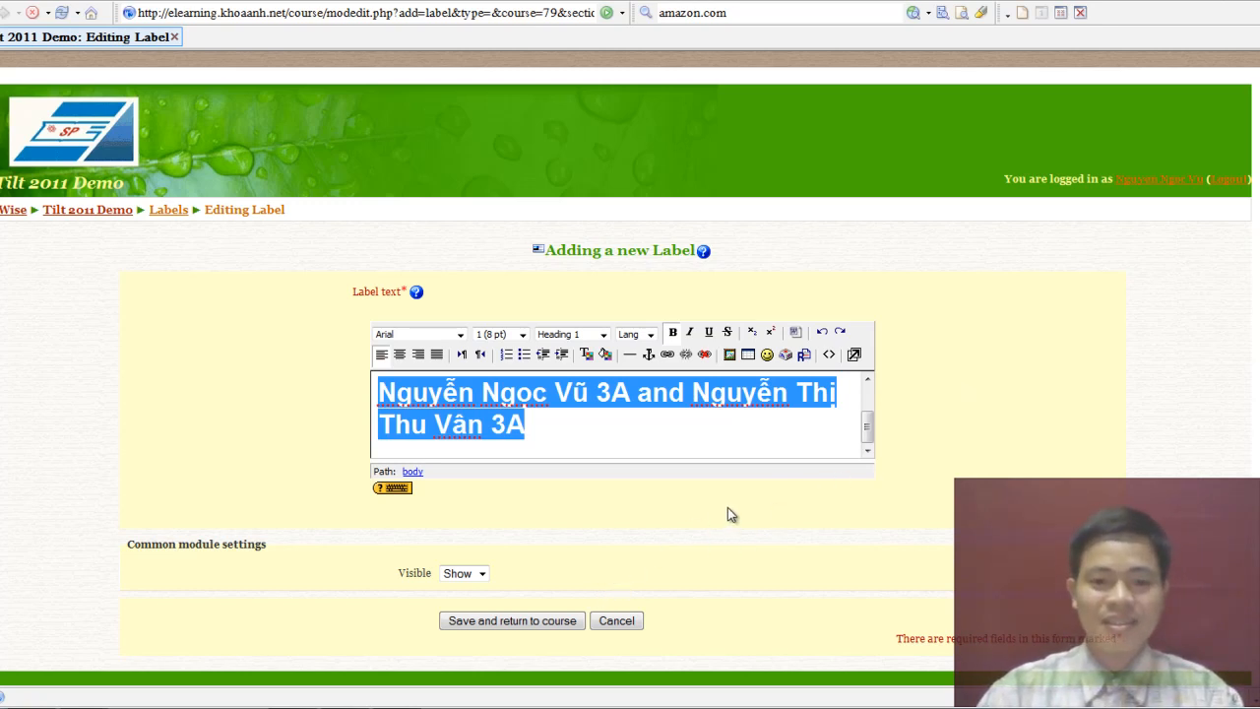
pyautogui.click(540, 622)
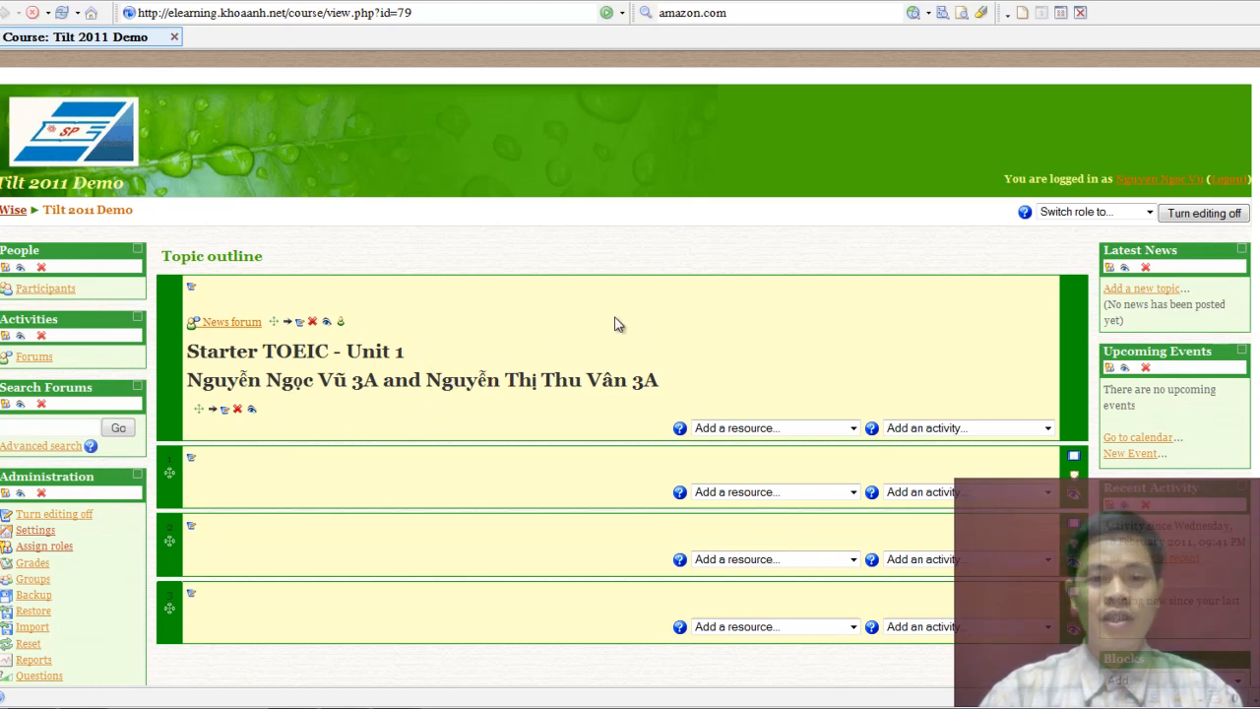
pyautogui.scroll(-2, 618, 317)
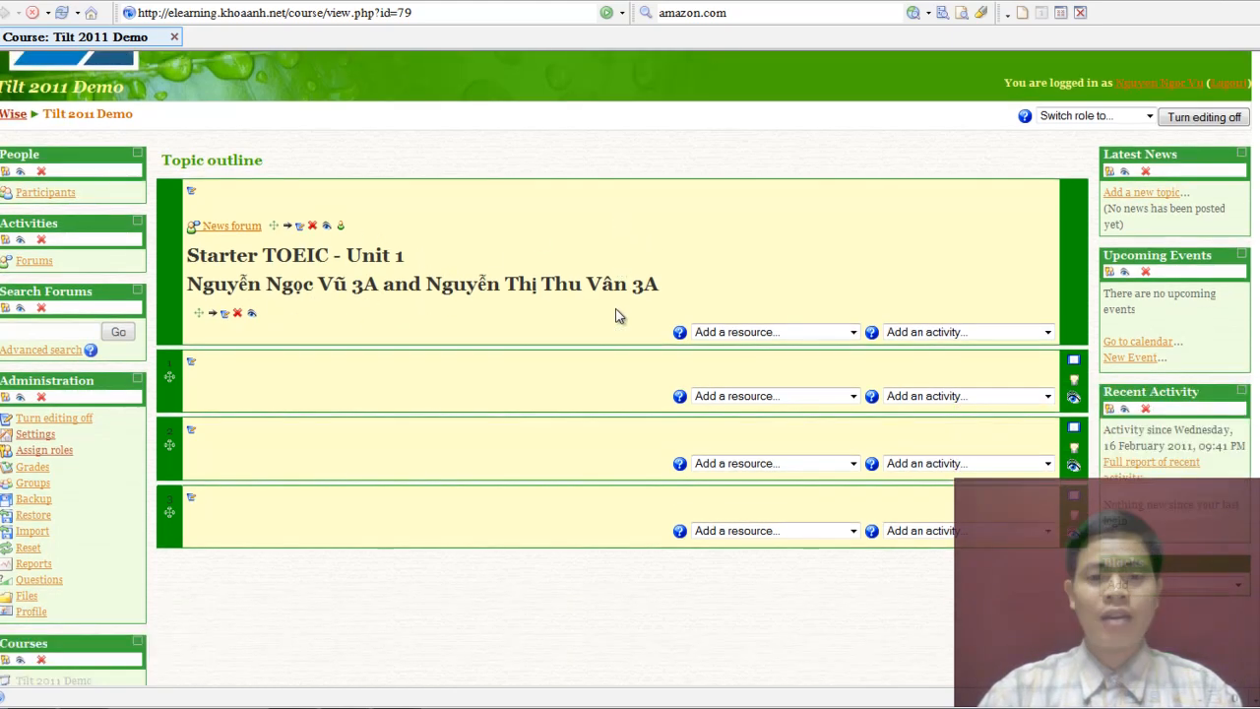
# Insert a label in the second section reading 'Grammar Practice'.
pyautogui.click(743, 397)
pyautogui.click(736, 427)
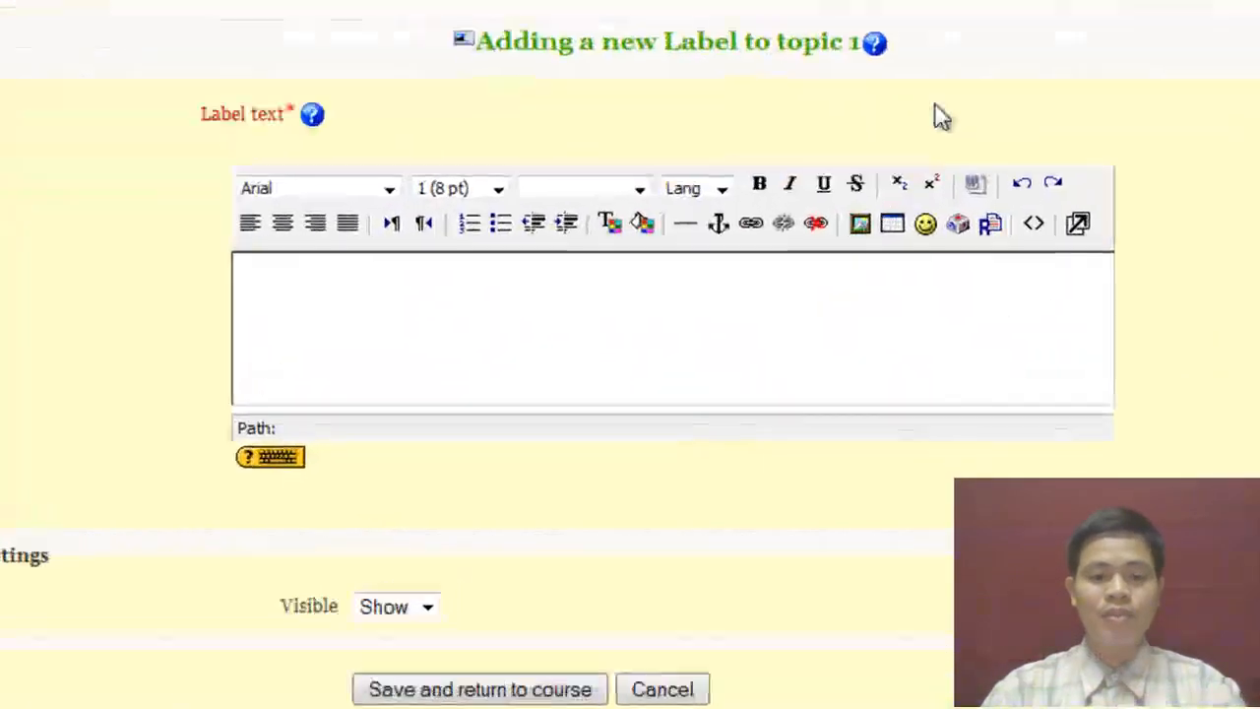
pyautogui.click(587, 414)
pyautogui.write('Gramma')
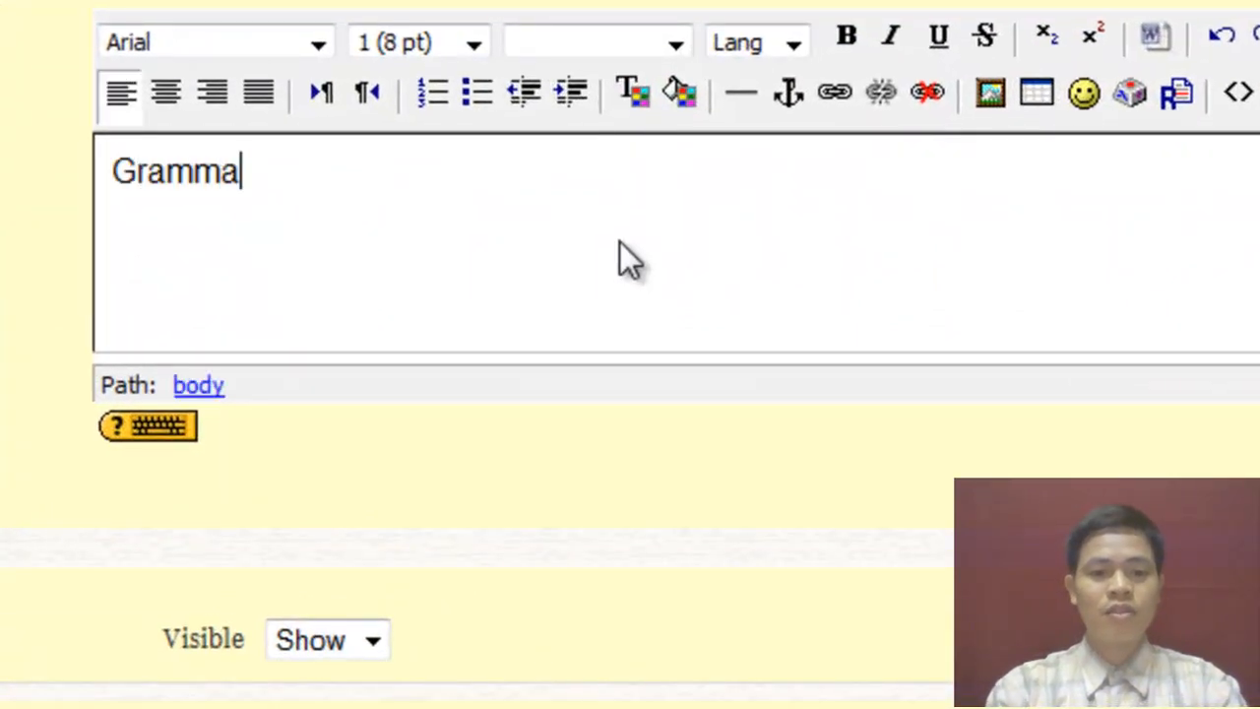
pyautogui.write('r')
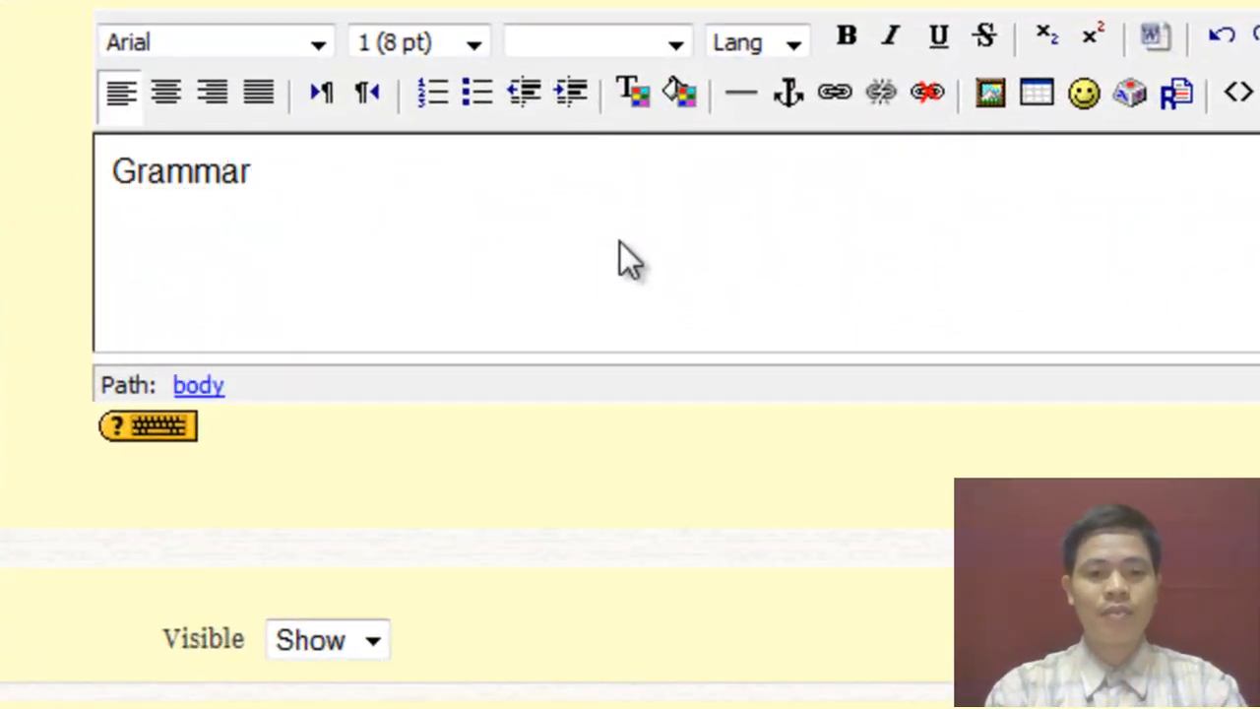
pyautogui.write(' Practice')
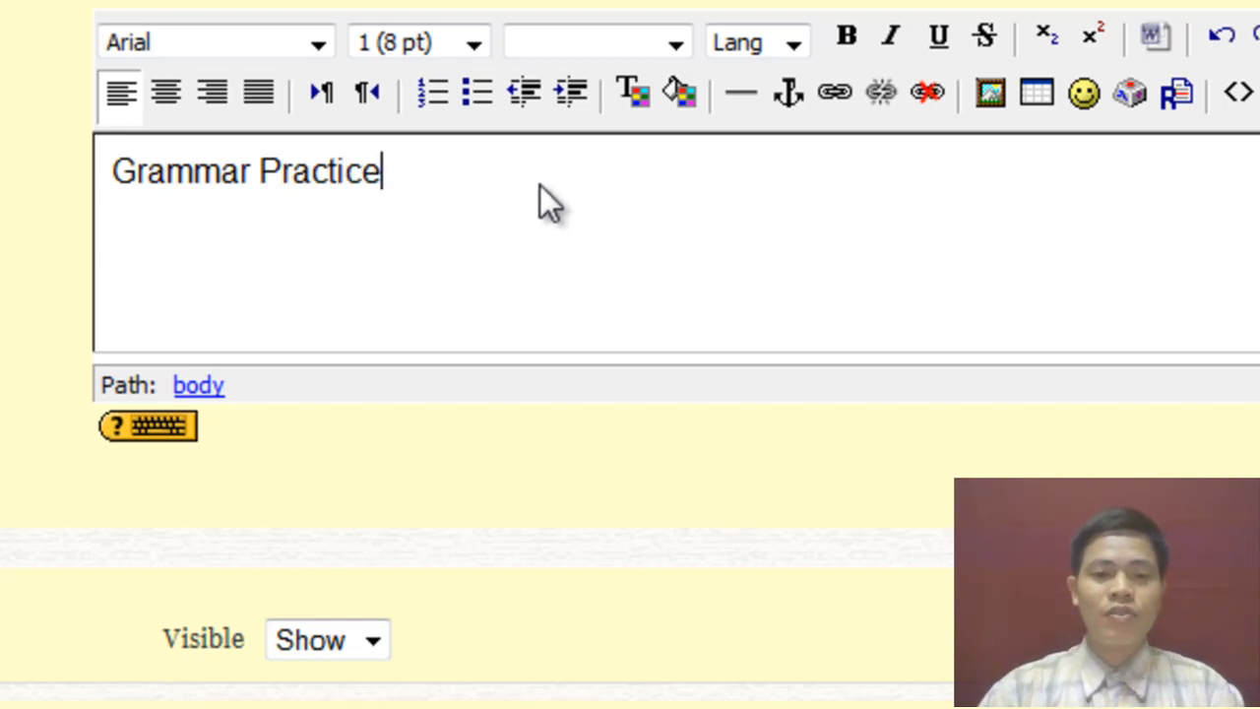
# Format 'Grammar Practice' as Heading 2 and save the label.
pyautogui.moveTo(540, 184); pyautogui.dragTo(97, 192)
pyautogui.click(650, 44)
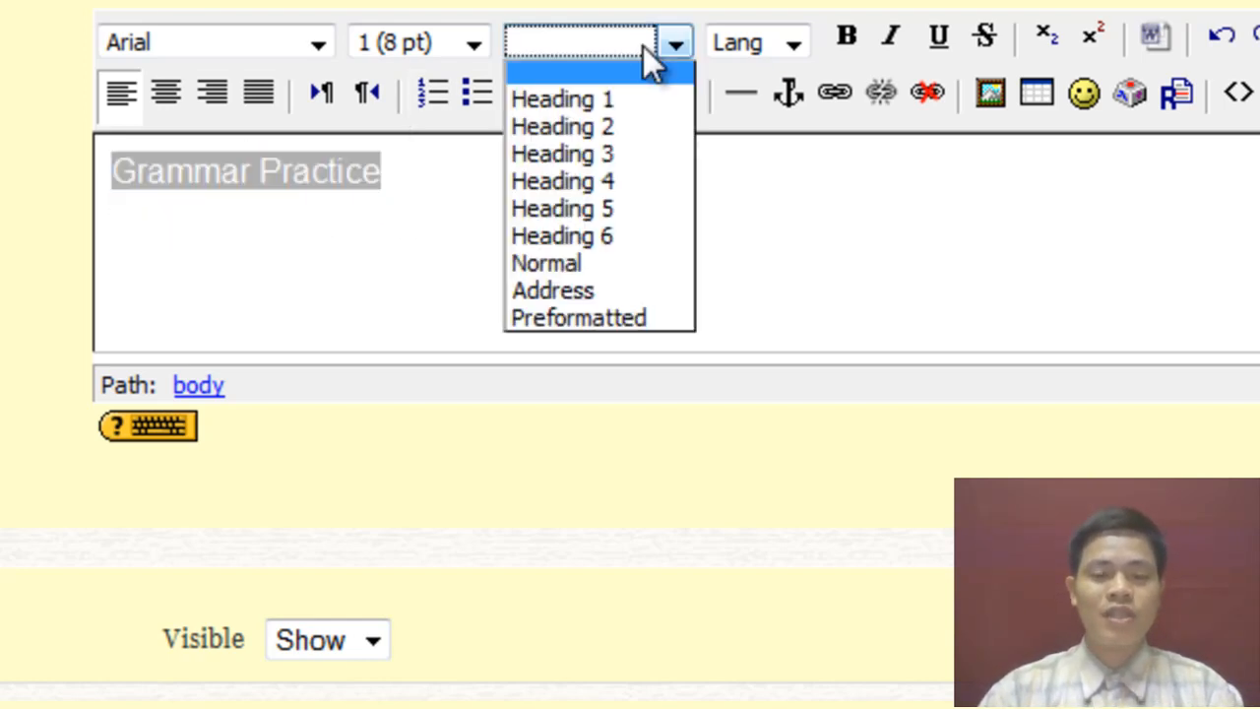
pyautogui.click(612, 133)
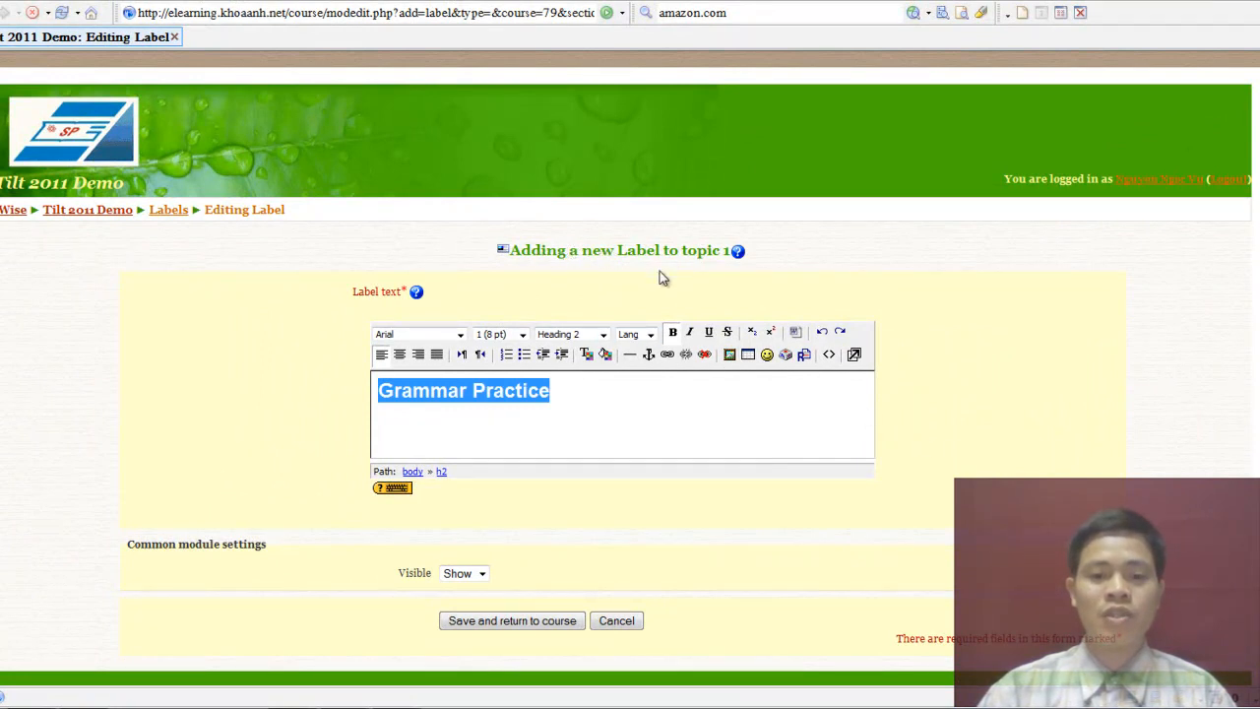
pyautogui.click(524, 622)
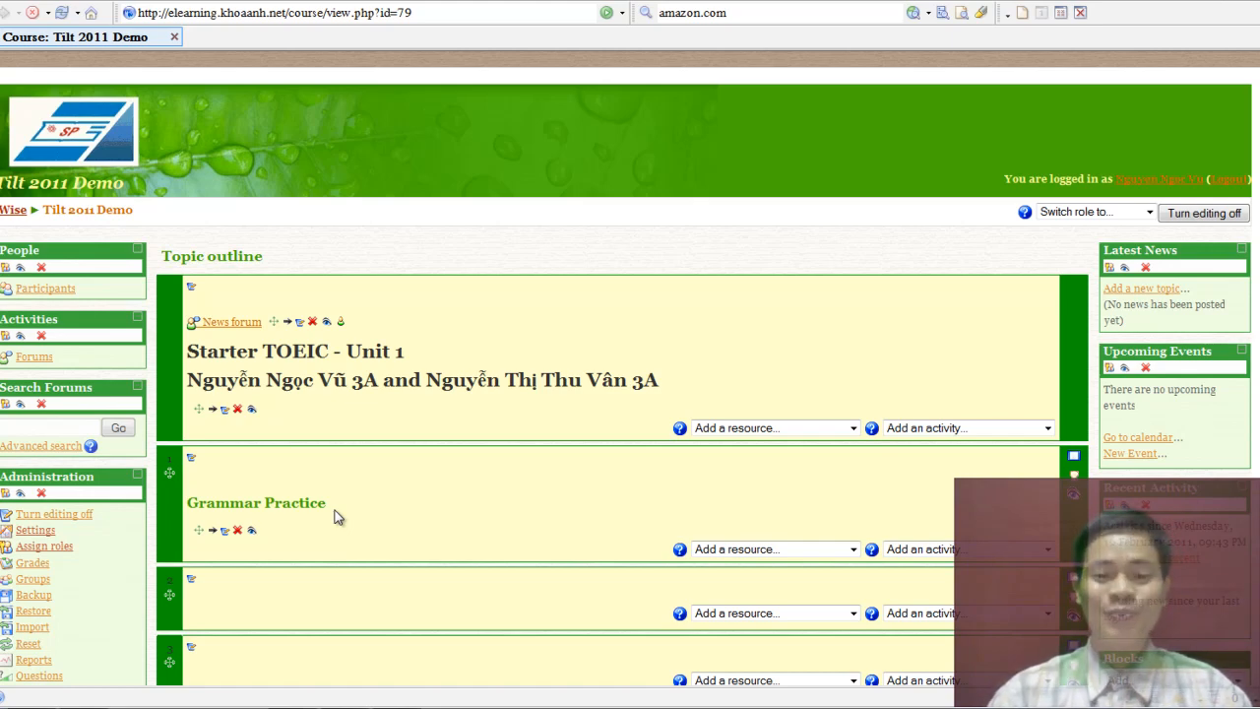
# Insert a label in the third section reading 'Listening Practice'.
pyautogui.scroll(-2, 427, 551)
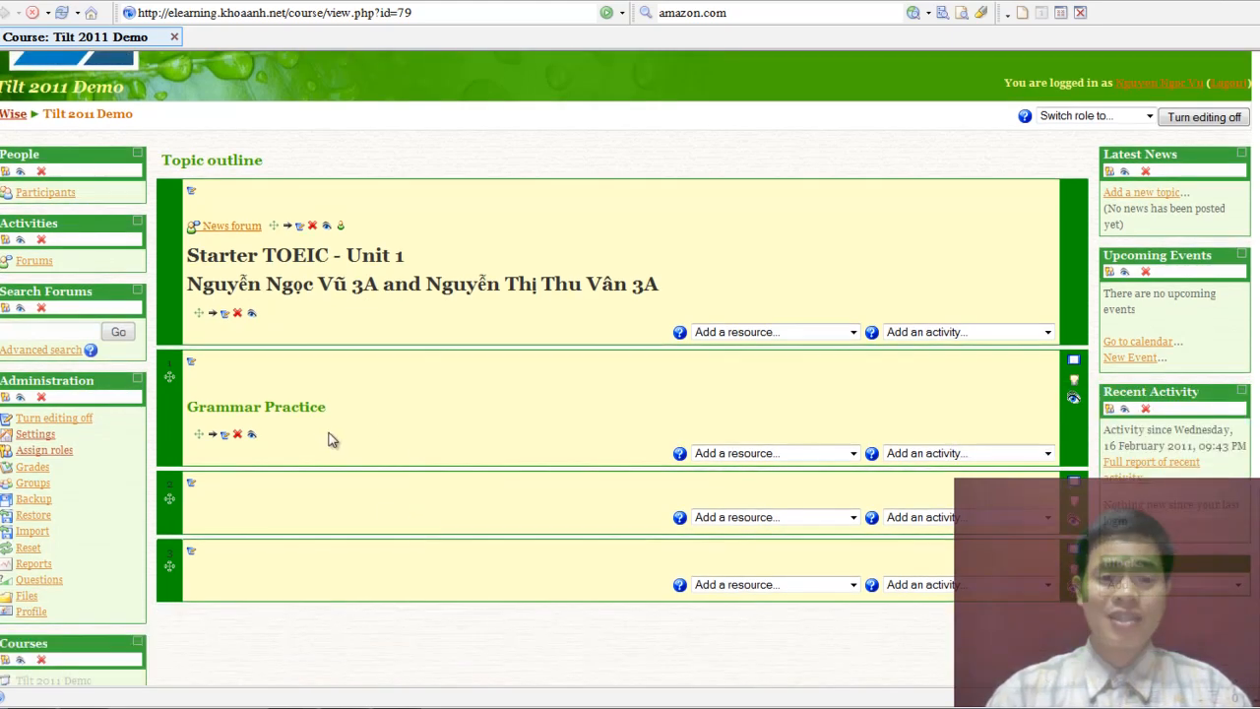
pyautogui.click(763, 518)
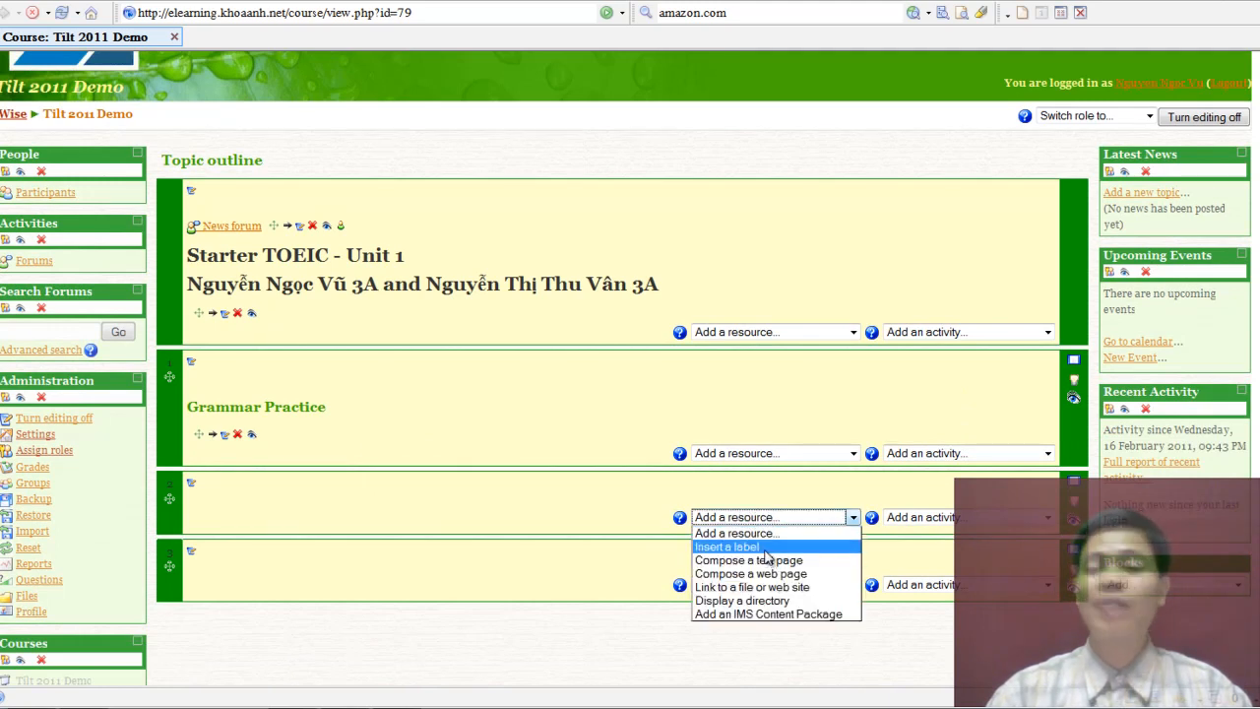
pyautogui.click(760, 547)
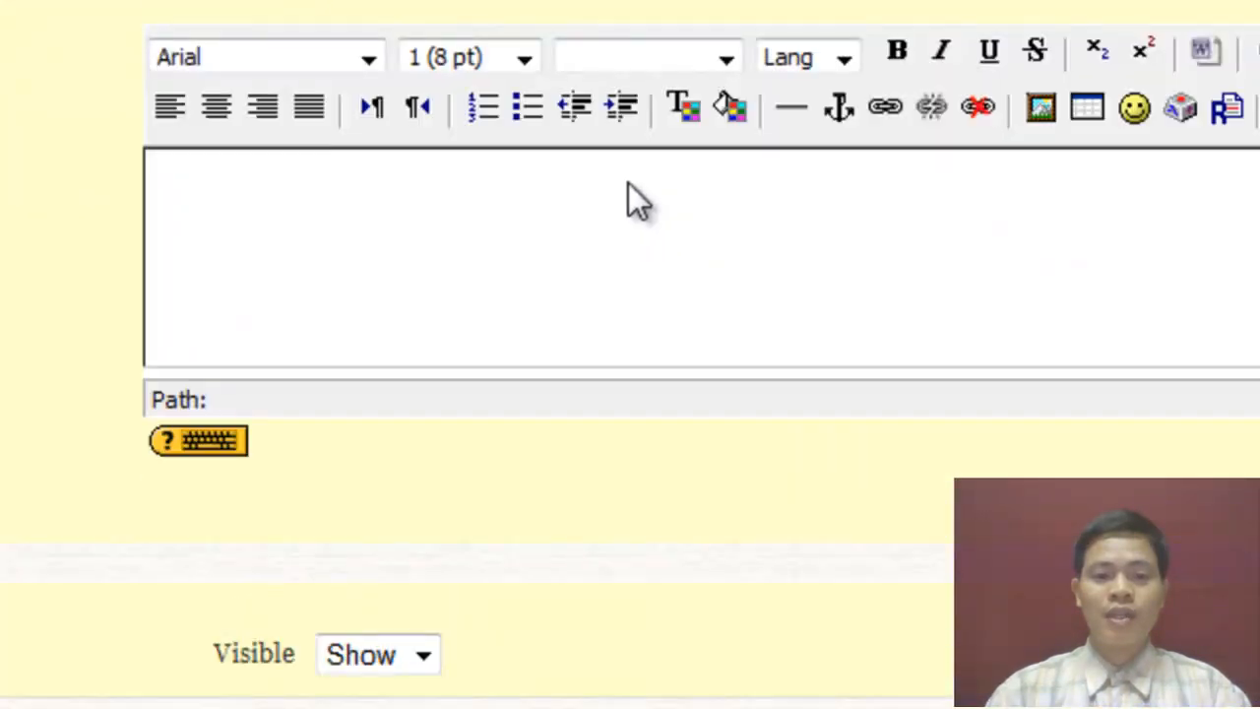
pyautogui.click(423, 215)
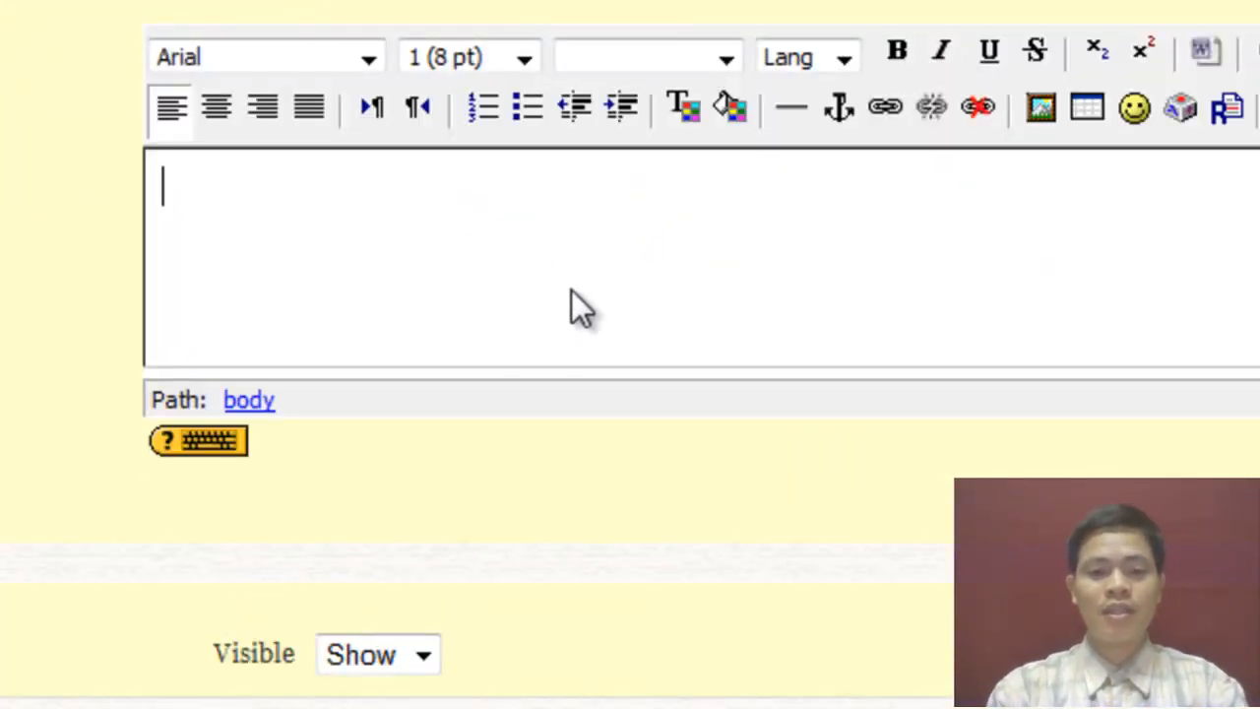
pyautogui.write('Lite')
pyautogui.press('BackSpace')
pyautogui.press('BackSpace')
pyautogui.press('BackSpace')
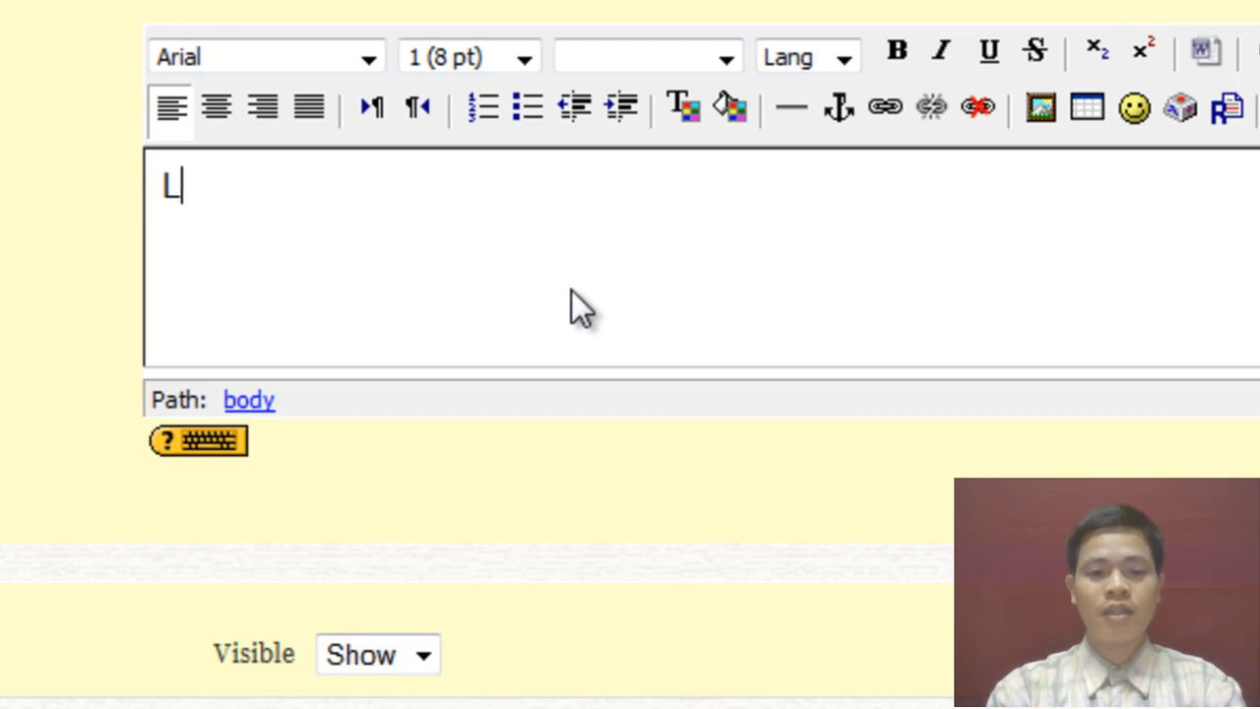
pyautogui.write('istening P')
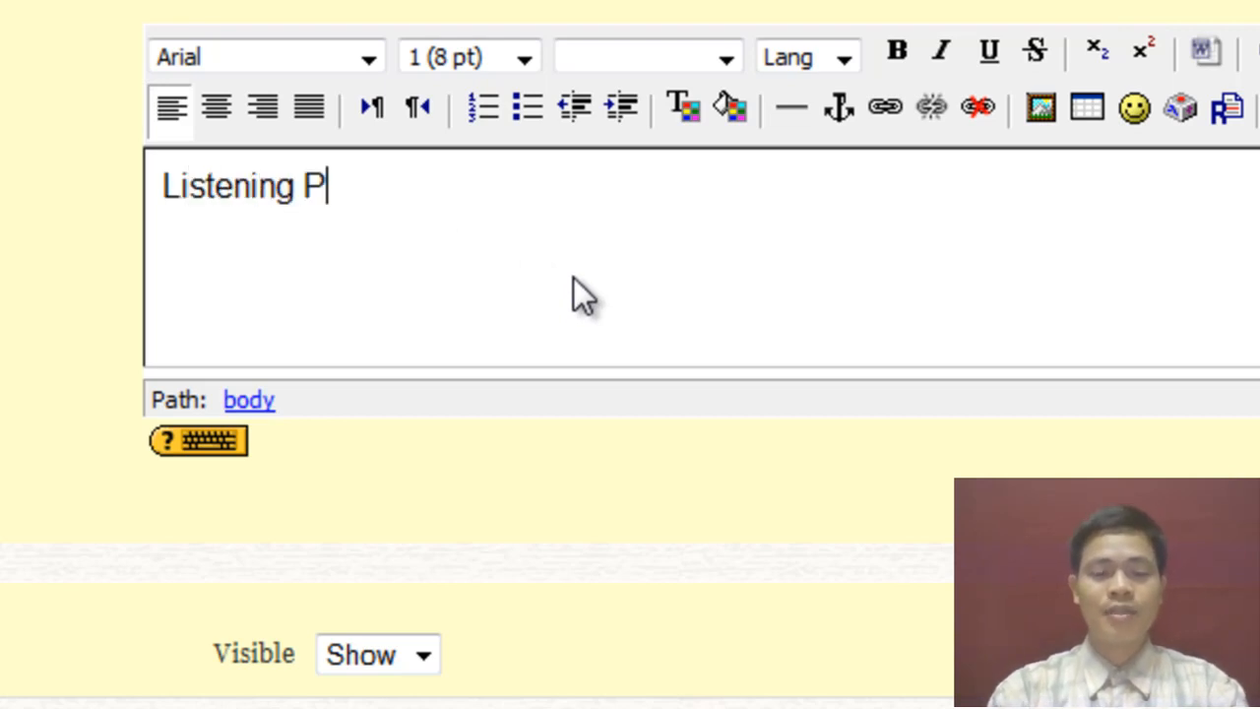
pyautogui.write('ractice')
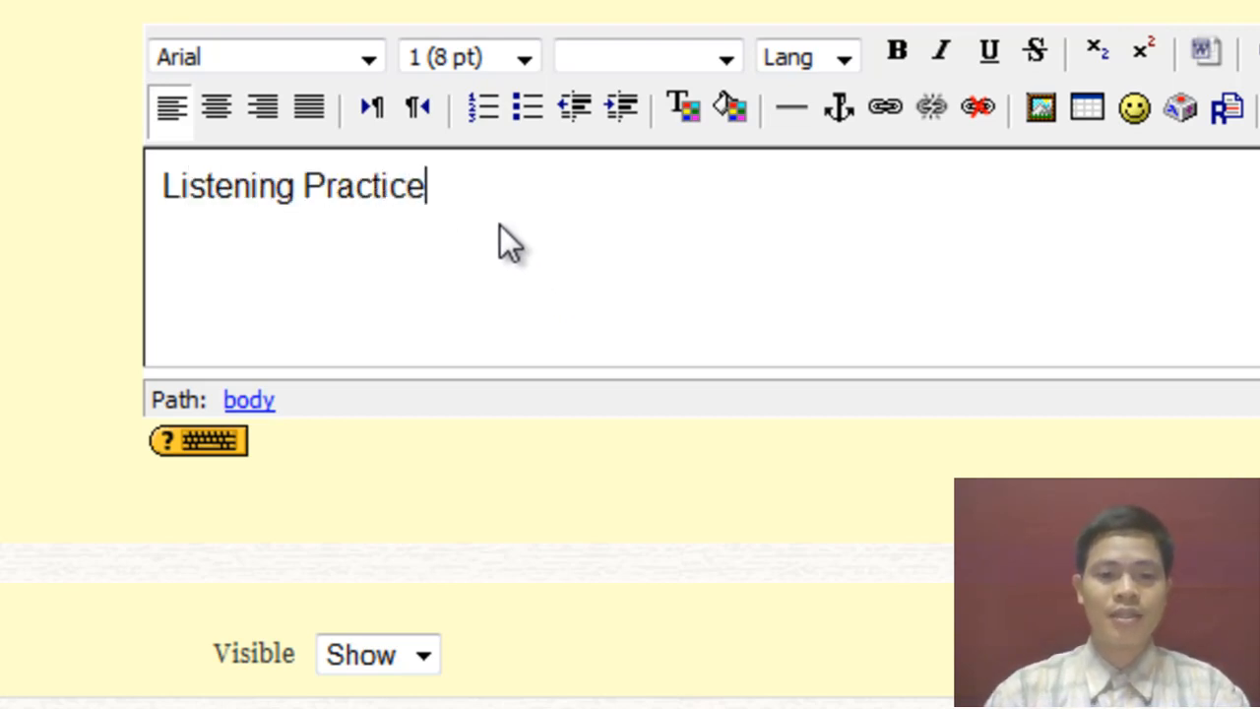
# Format 'Listening Practice' as Heading 2 and save the label.
pyautogui.moveTo(500, 225); pyautogui.dragTo(94, 191)
pyautogui.click(724, 58)
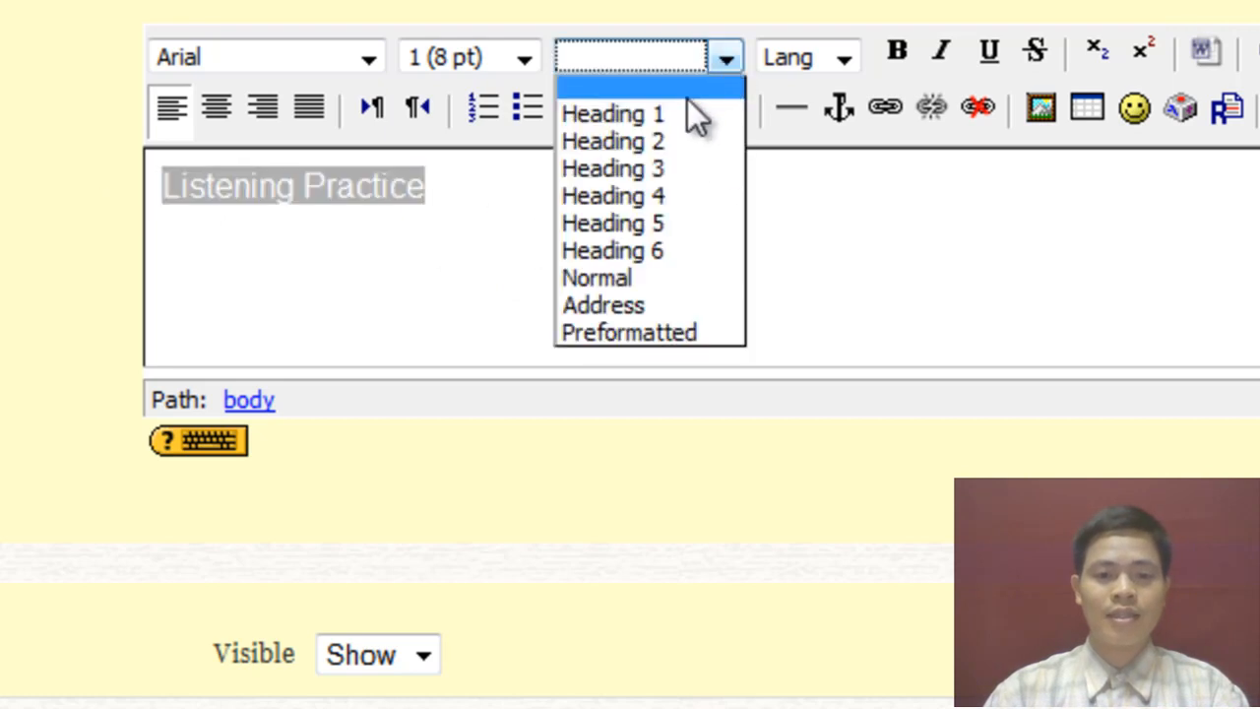
pyautogui.click(653, 141)
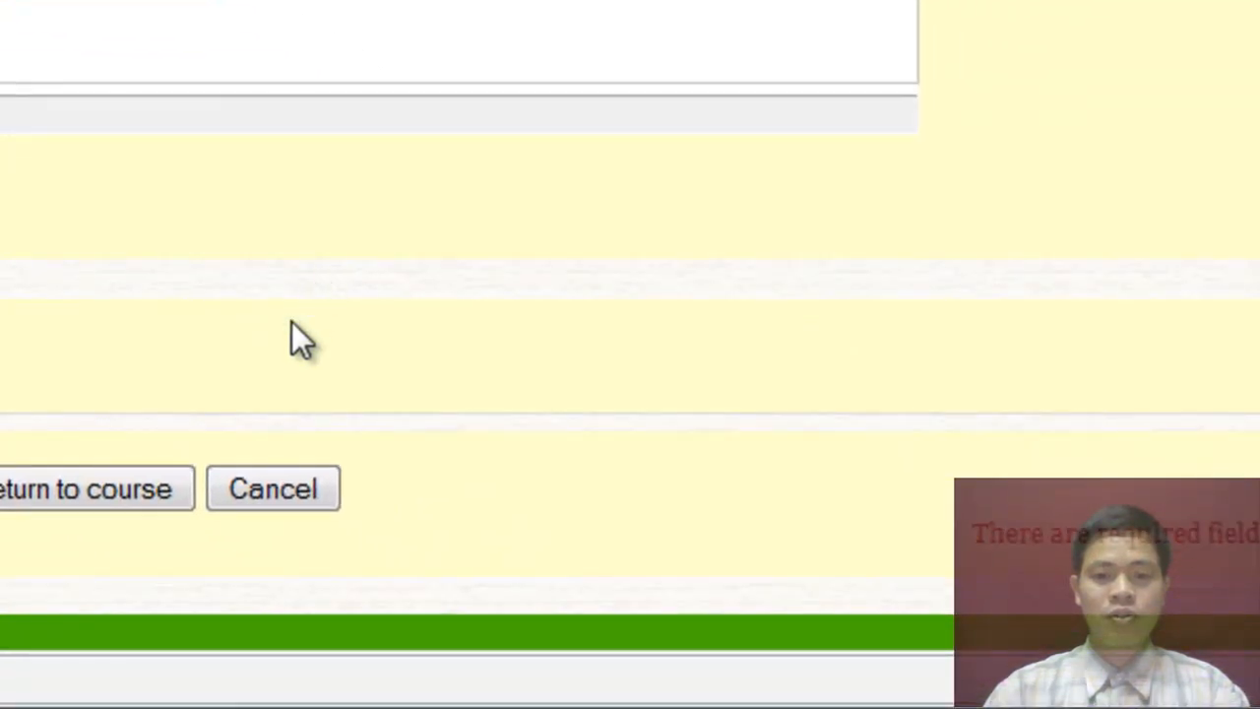
pyautogui.click(123, 494)
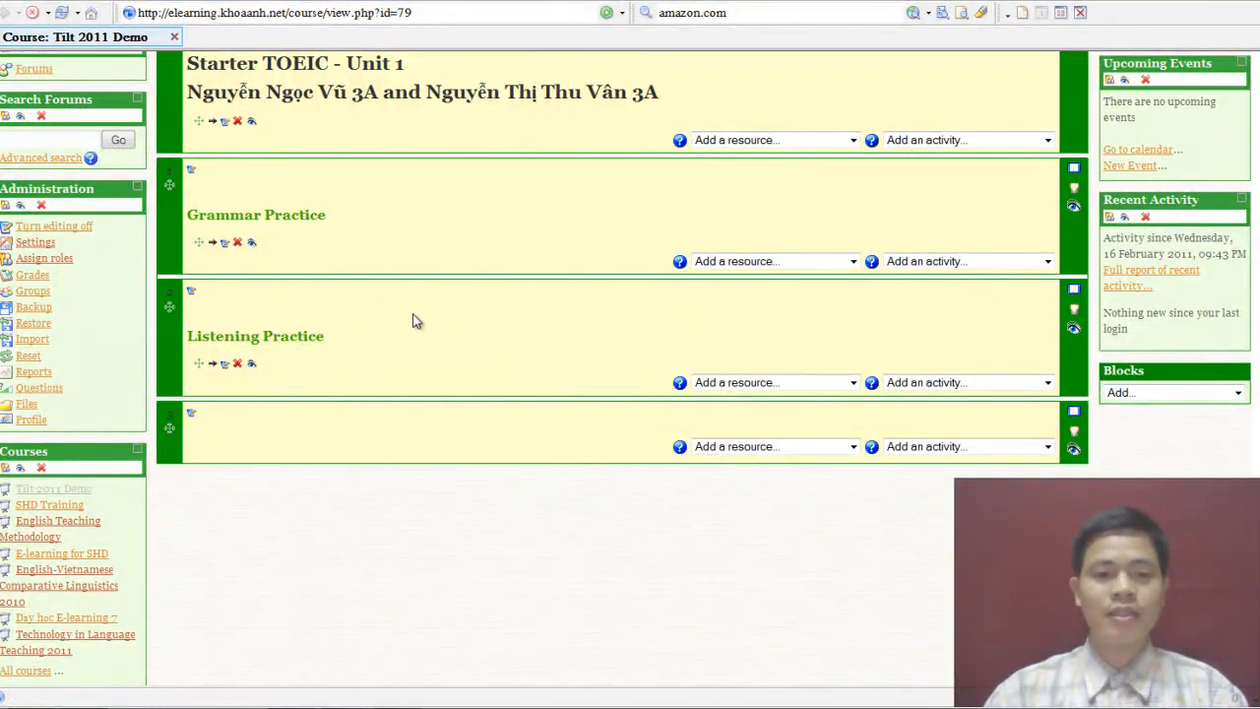
# Insert a label in the last section reading 'Reading Practice'.
pyautogui.click(795, 448)
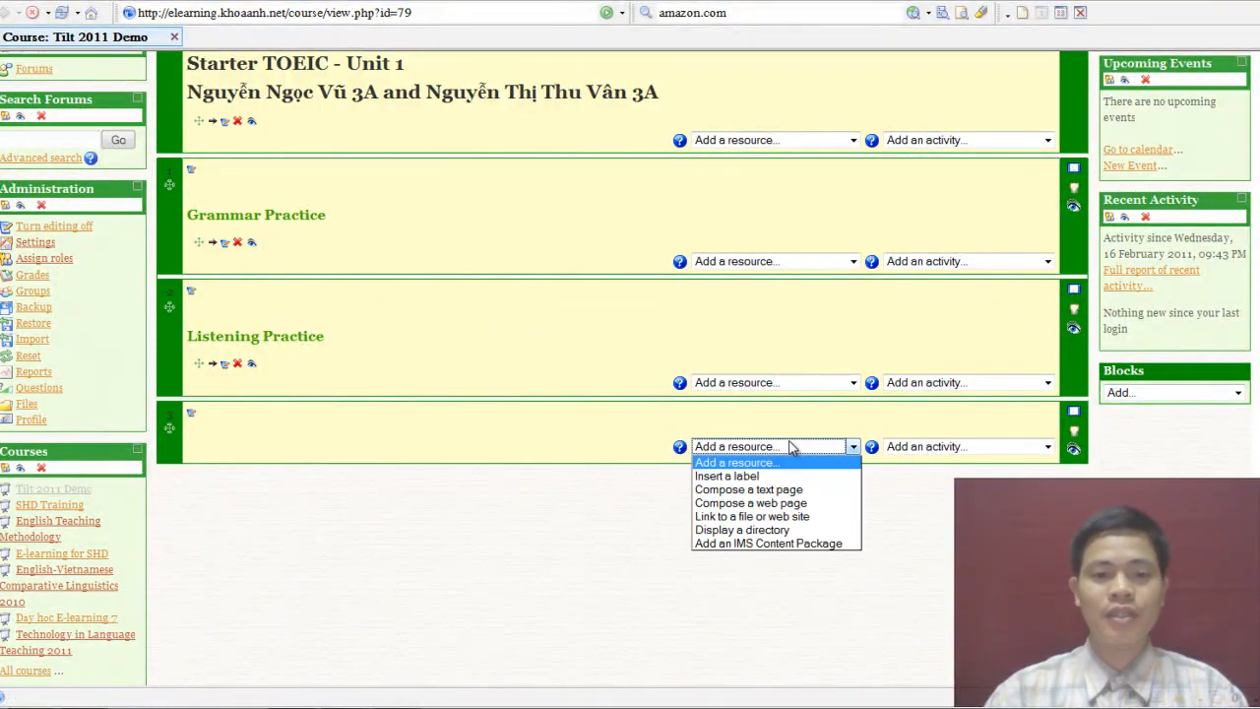
pyautogui.click(744, 478)
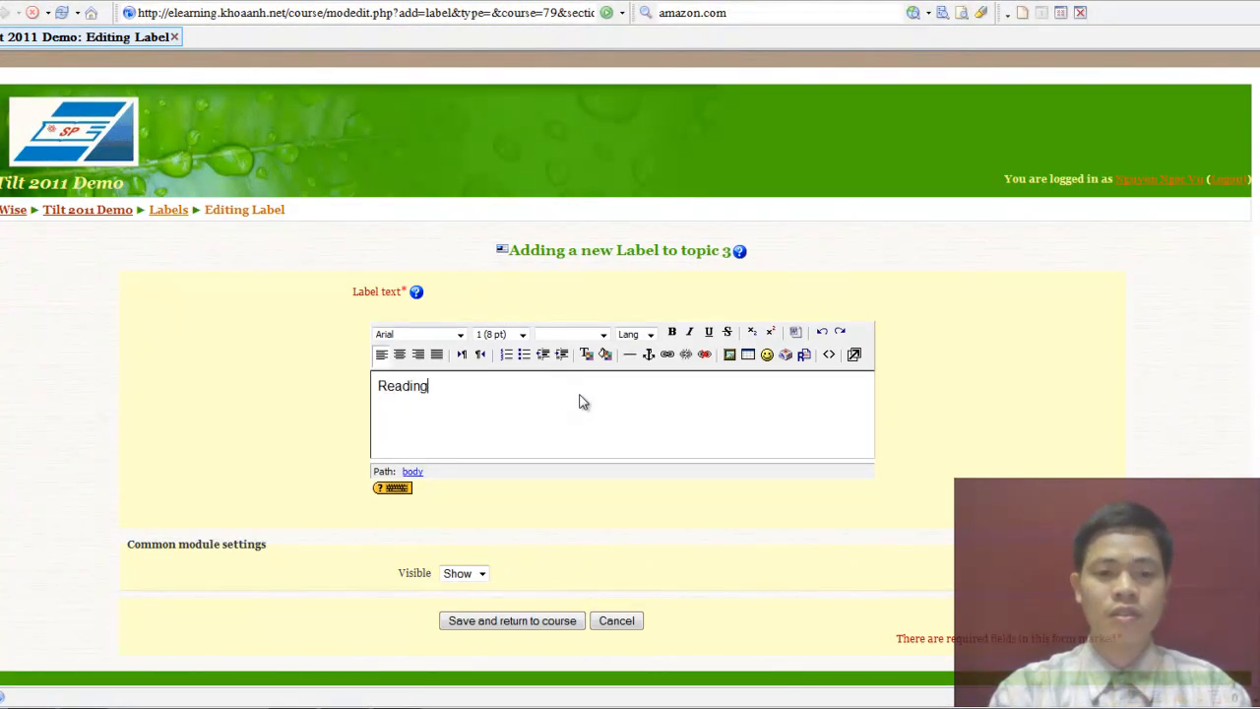
pyautogui.write('Practice')
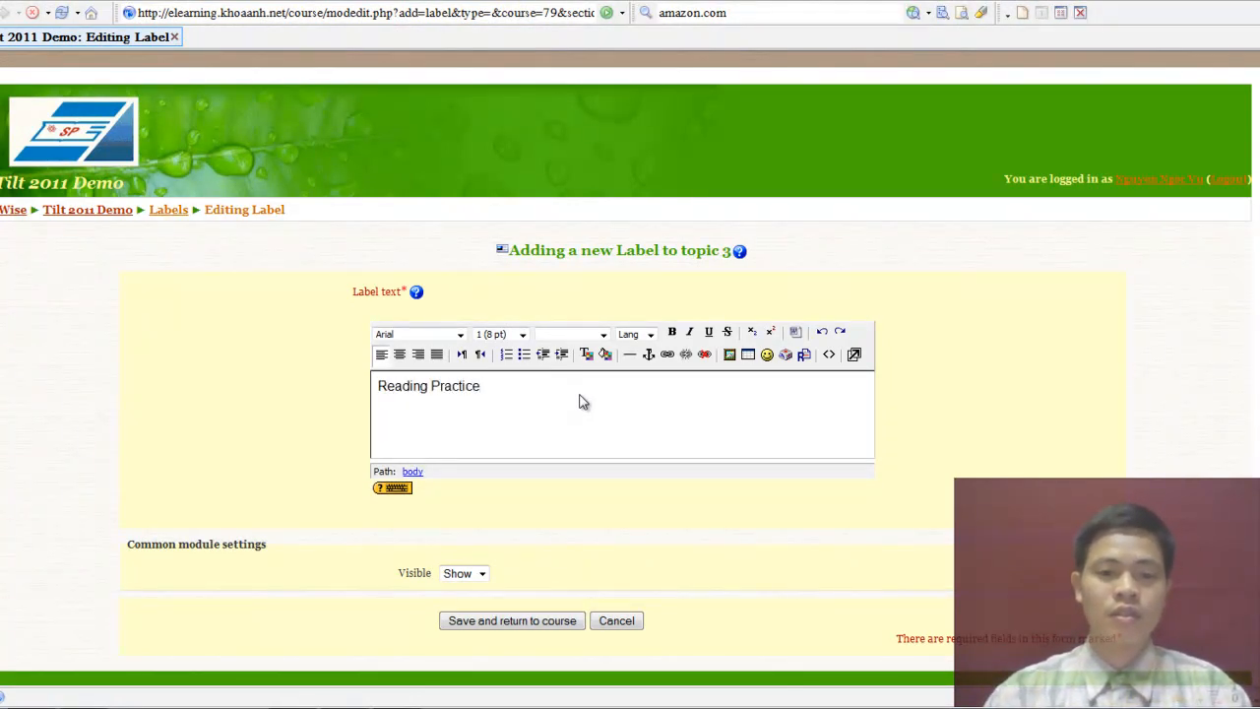
# Format 'Reading Practice' as Heading 2 and save the label.
pyautogui.moveTo(571, 402); pyautogui.dragTo(361, 386)
pyautogui.click(603, 335)
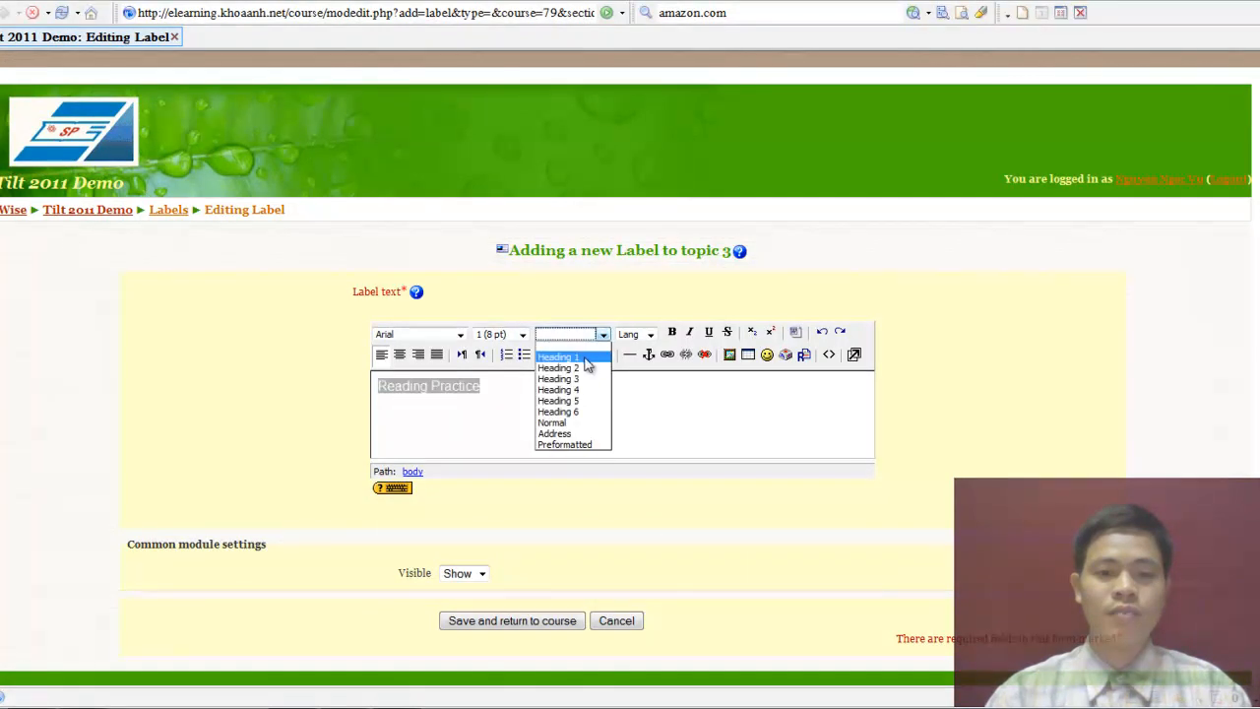
pyautogui.click(581, 368)
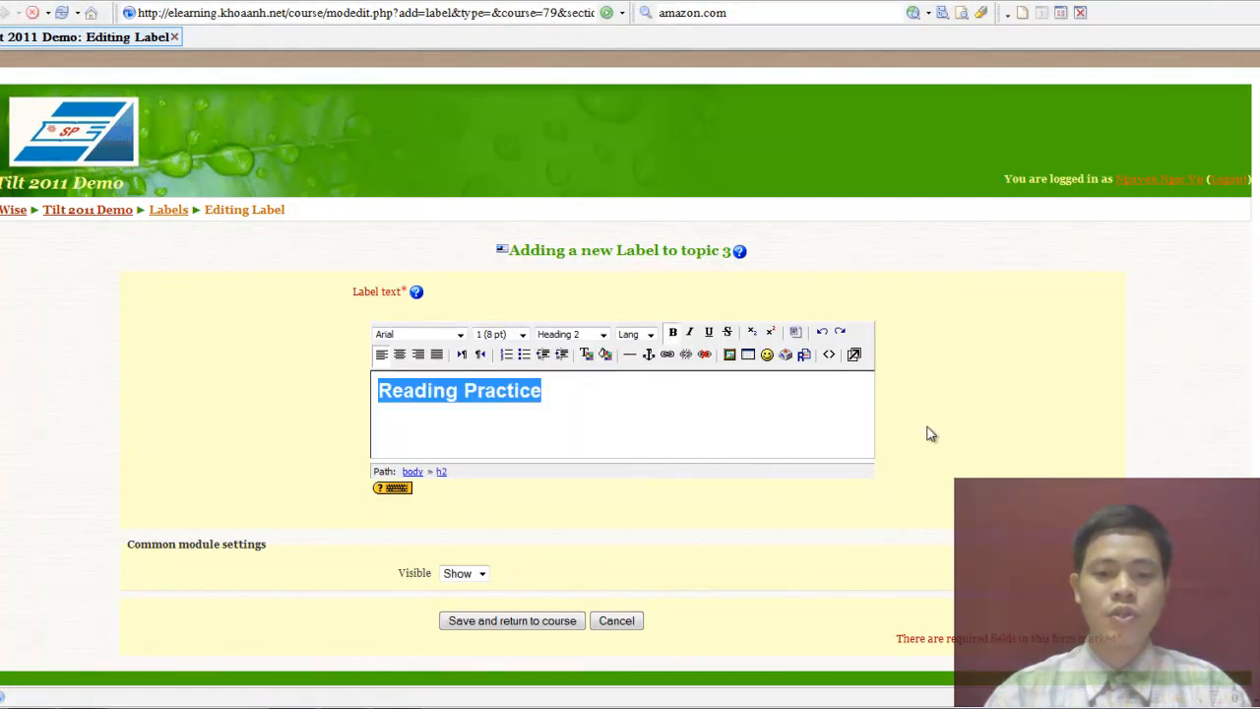
pyautogui.click(523, 628)
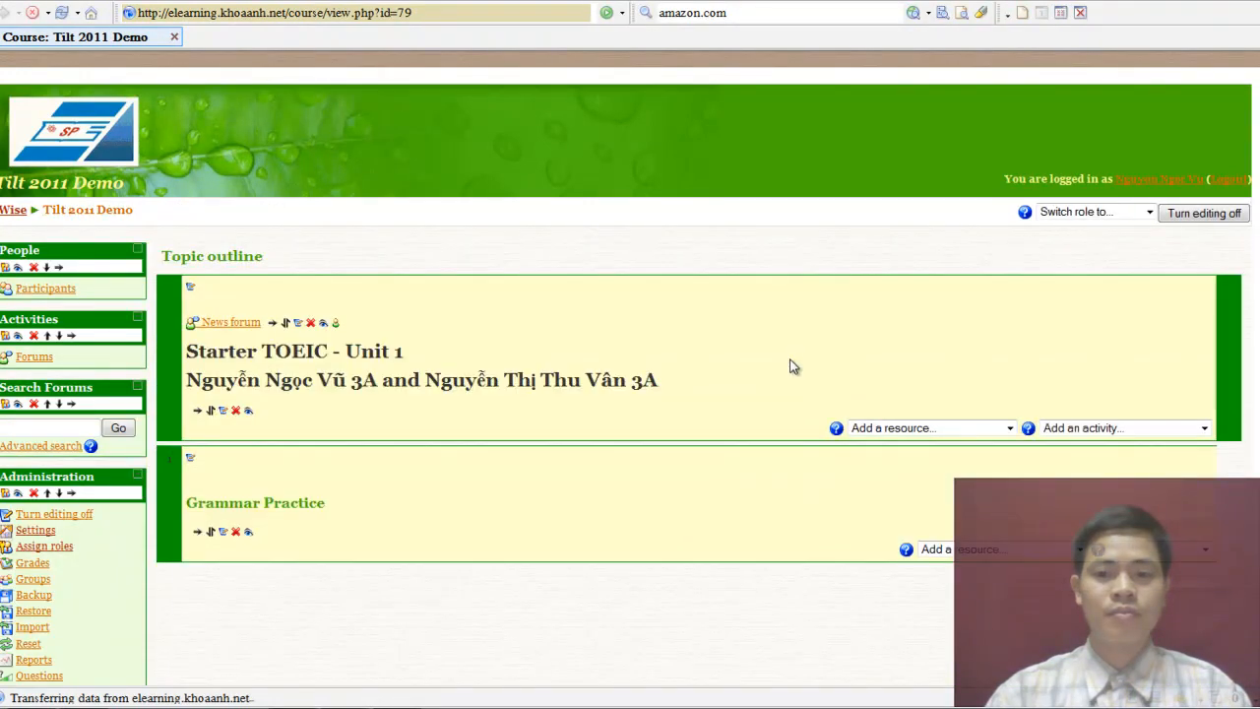
pyautogui.scroll(-4, 773, 365)
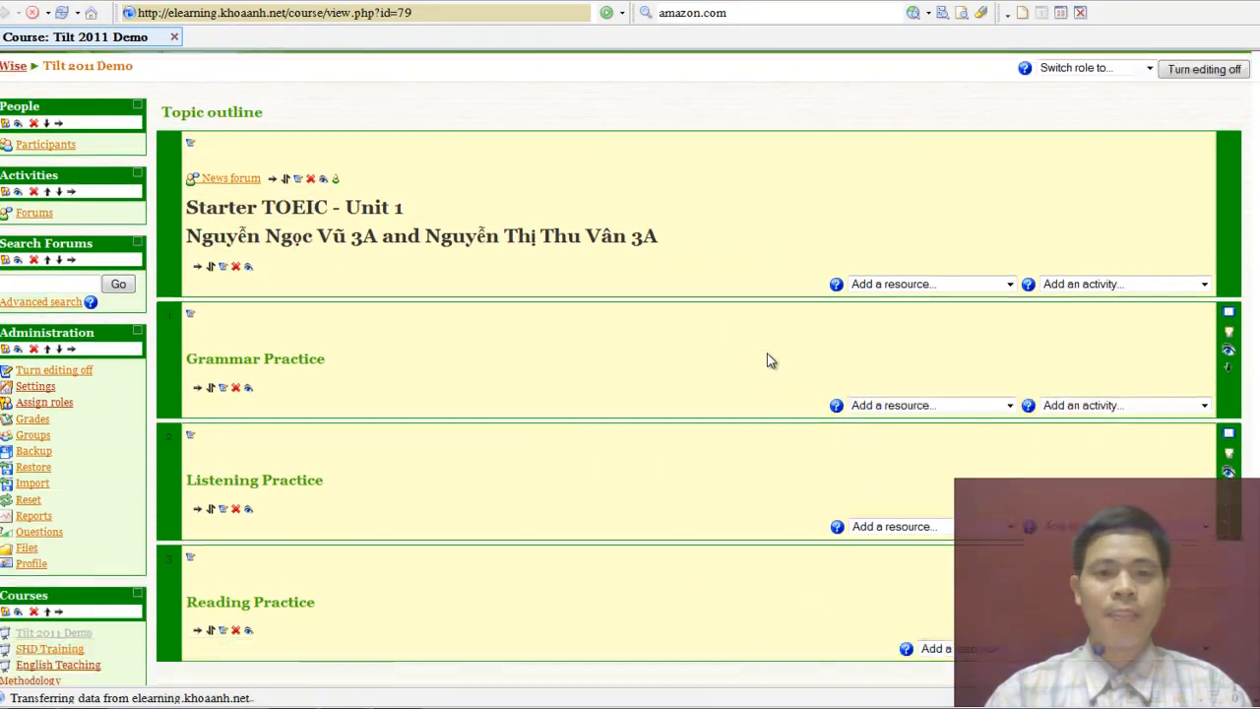